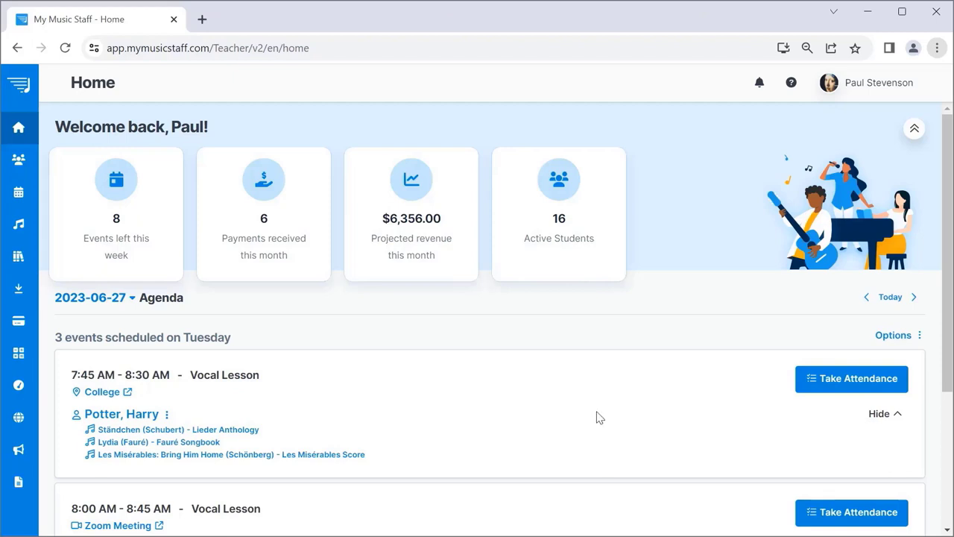
Open the Add New Student form from the Students list.
click(49, 163)
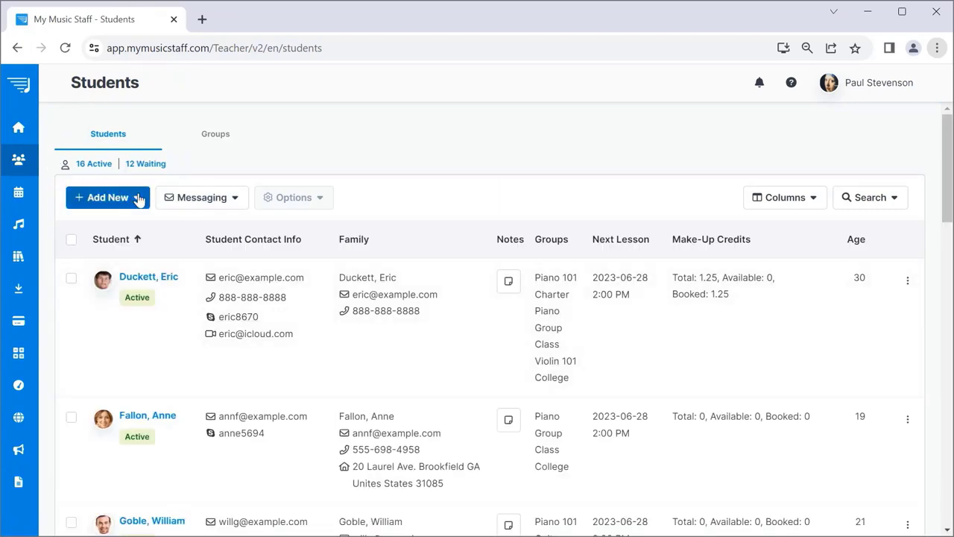
click(137, 197)
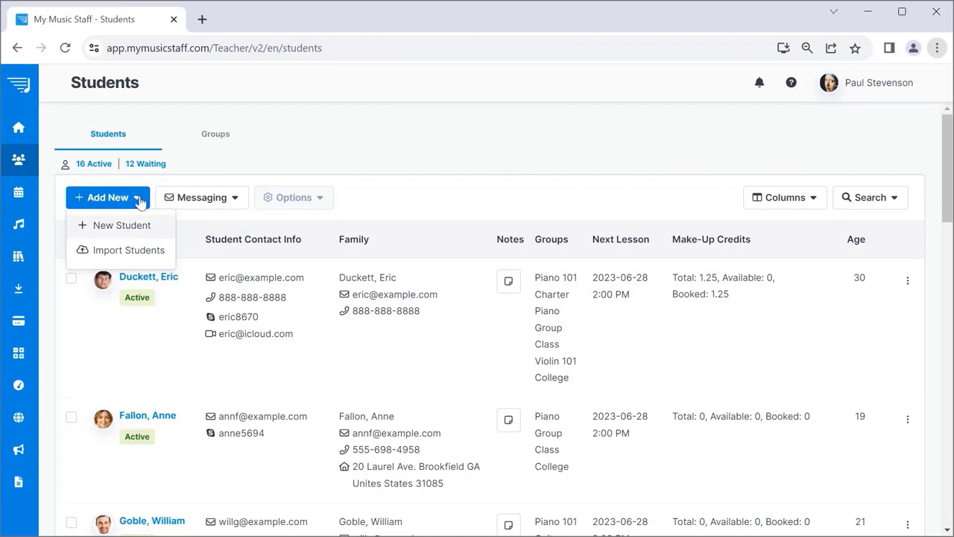
click(154, 226)
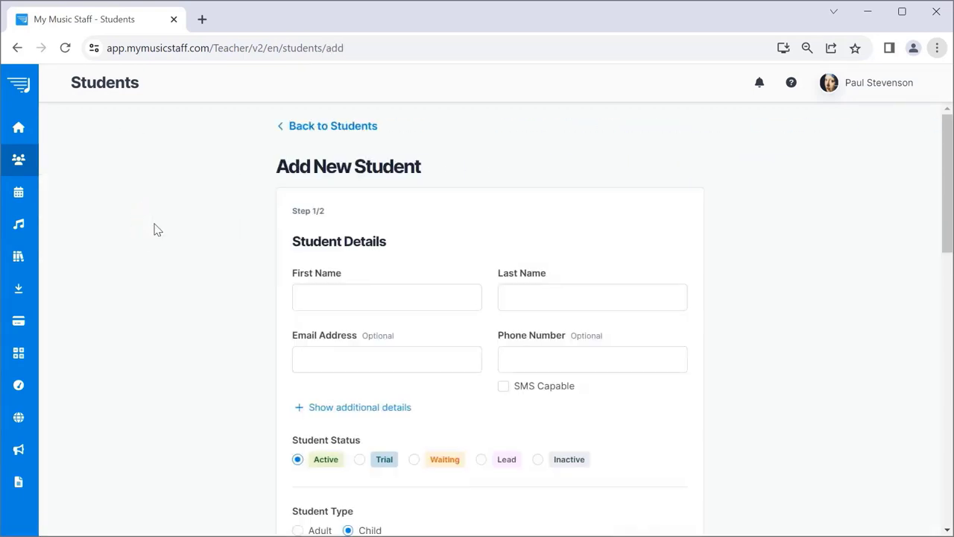
Enter the student's first name, last name, e-mail address and phone number.
click(420, 300)
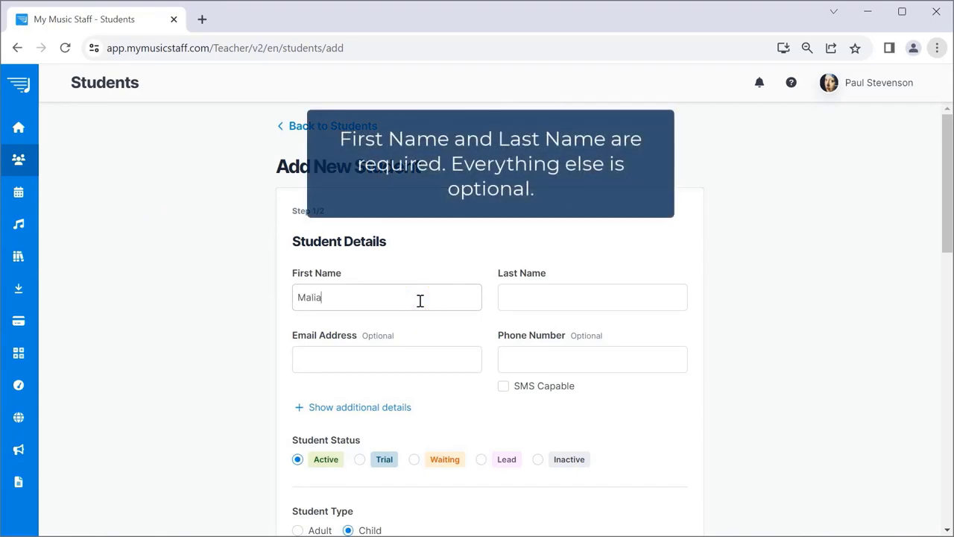
key(Tab)
key(Tab)
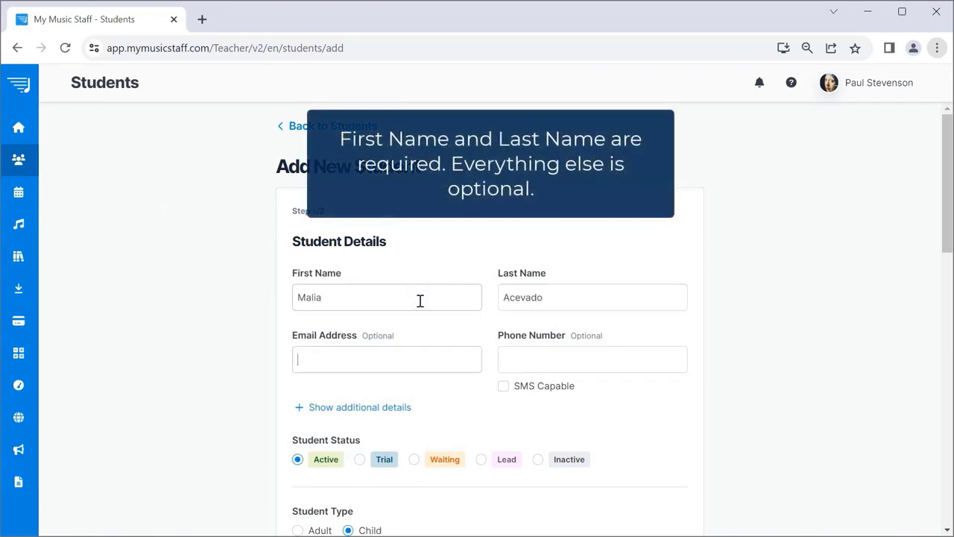
text(malia.12@)
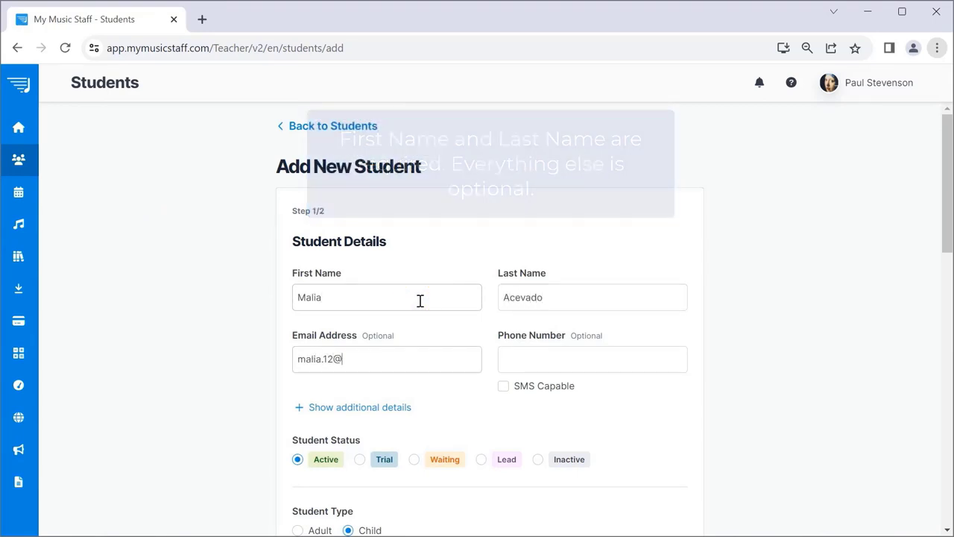
text(example.com)
key(Tab)
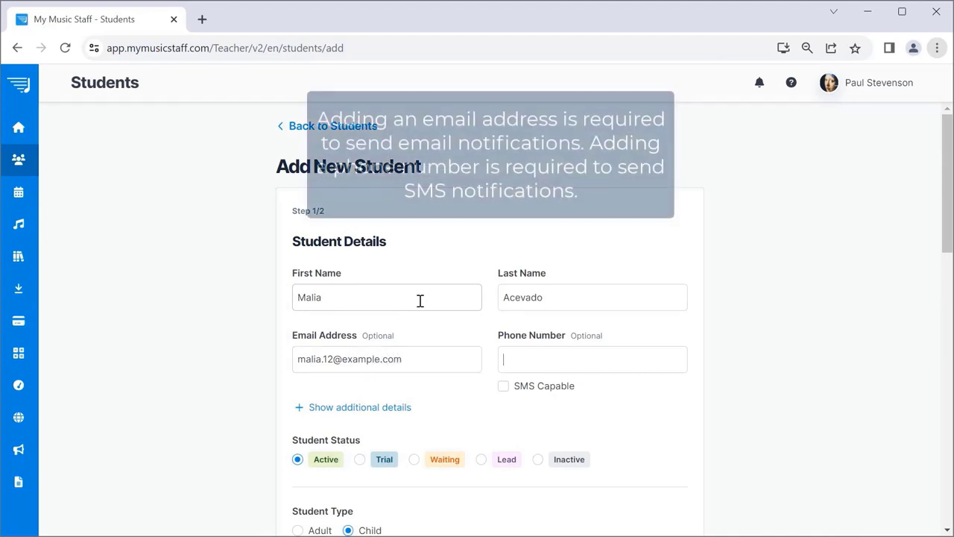
text(5558675309)
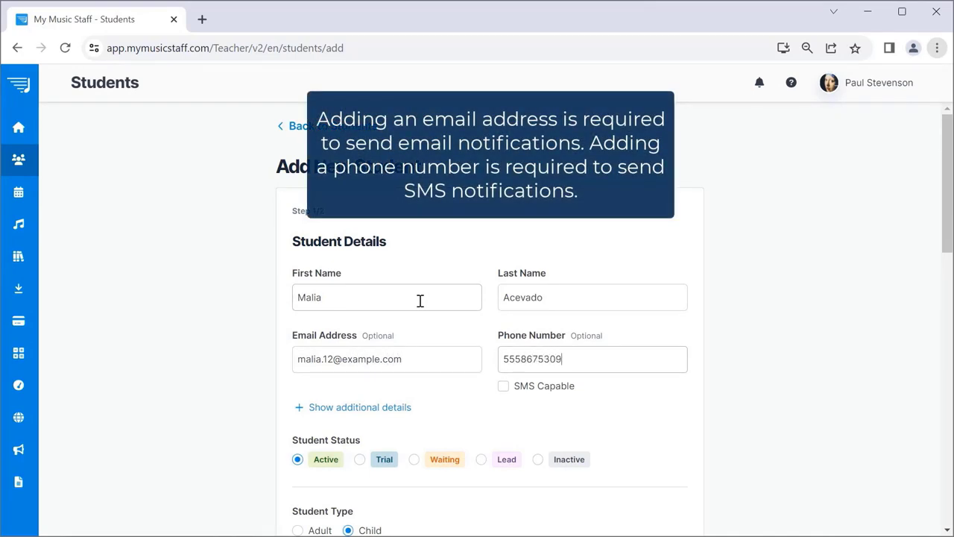
drag(947, 153, 951, 216)
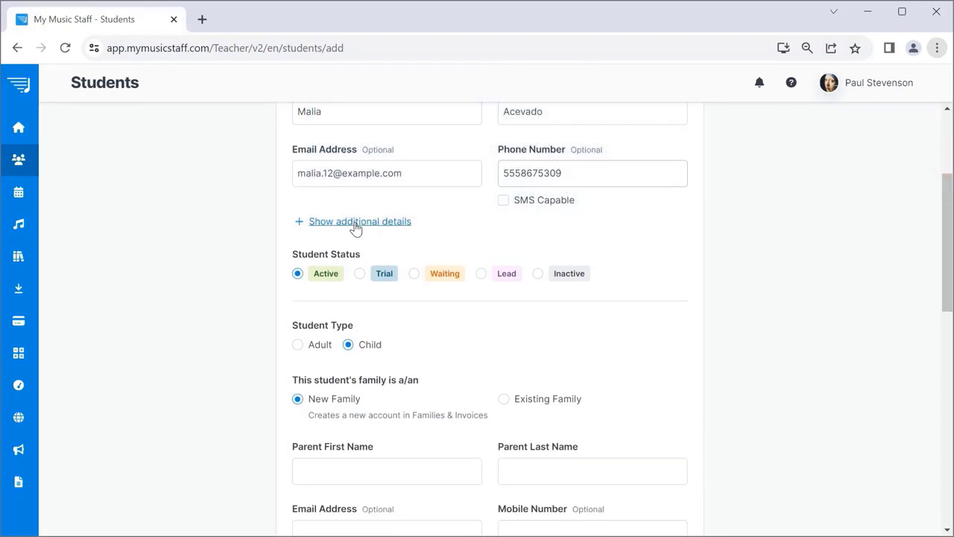
Reveal the additional details and set the student's birthday to July 11, 2011.
click(355, 228)
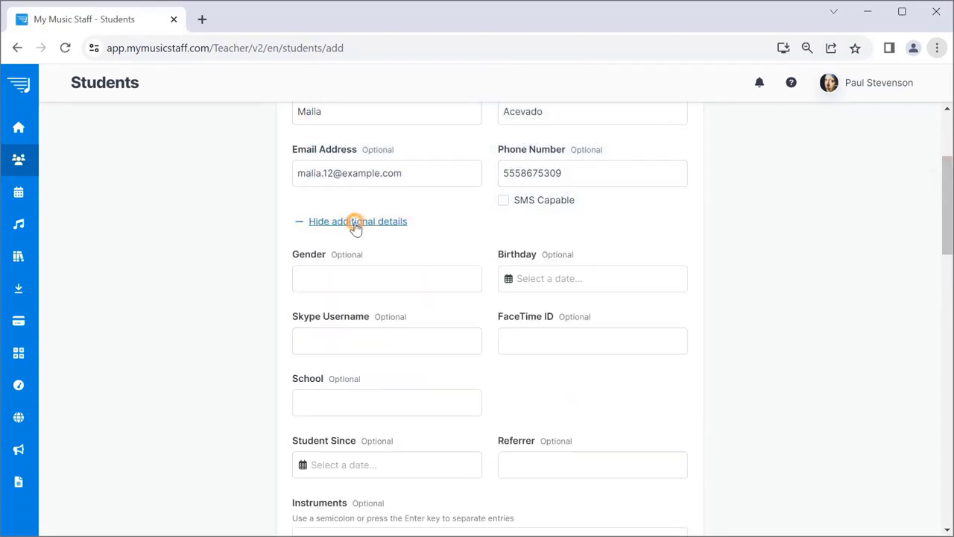
click(543, 276)
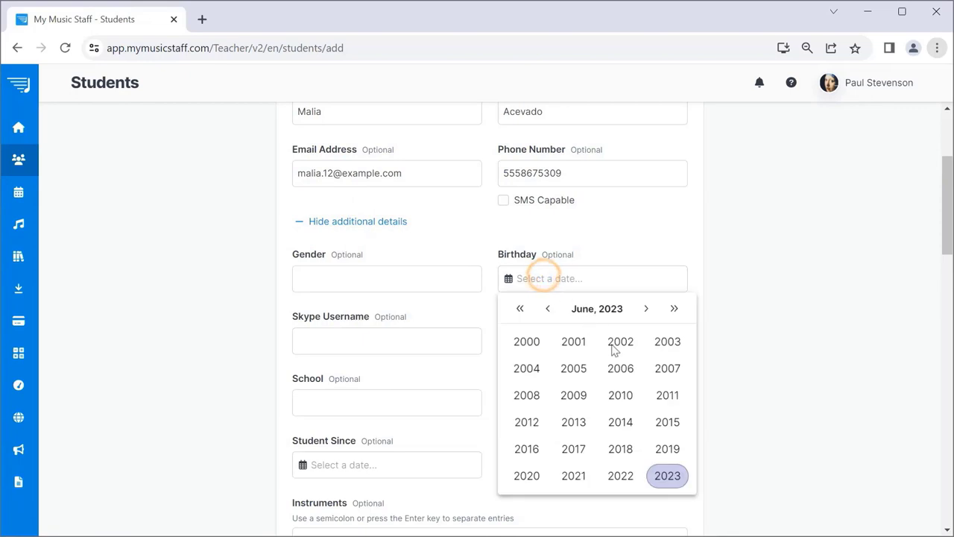
click(667, 396)
click(620, 367)
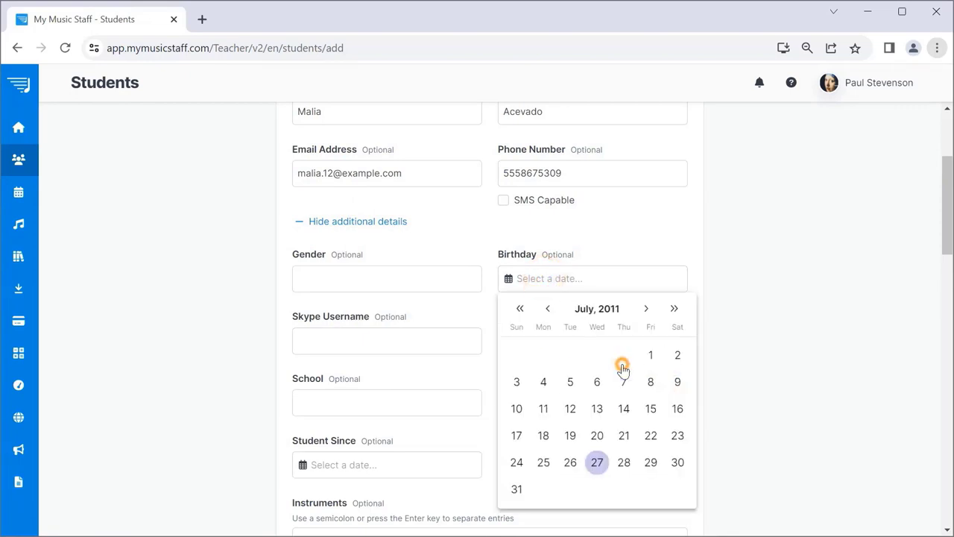
click(549, 407)
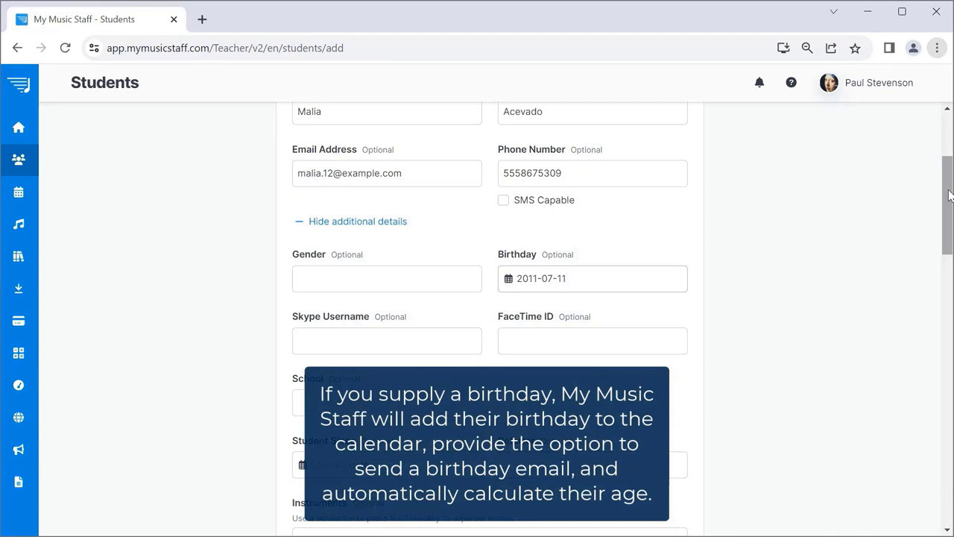
scroll(949, 194, down, 9)
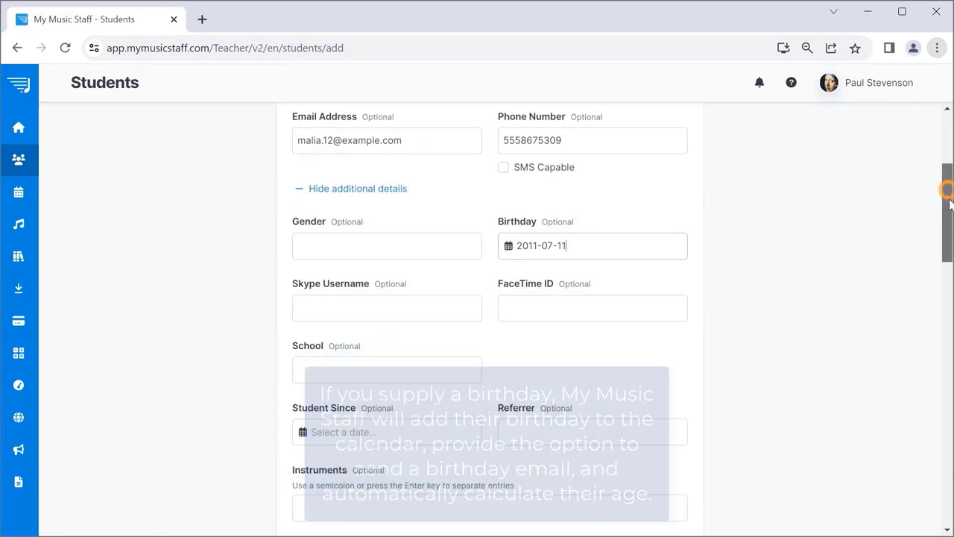
scroll(819, 298, down, 1)
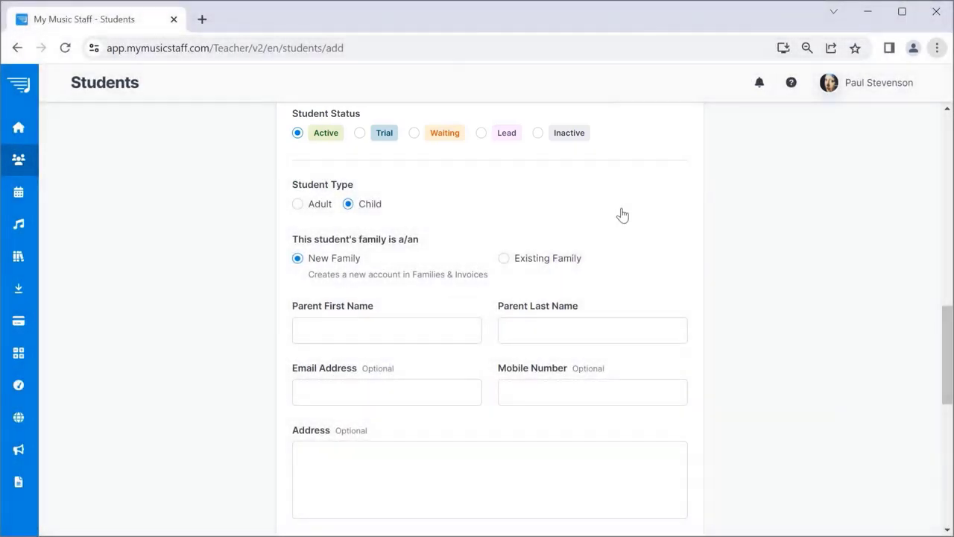
Fill in the parent's first name, last name, e-mail and mobile number under New Family.
click(394, 329)
key(Tab)
key(Tab)
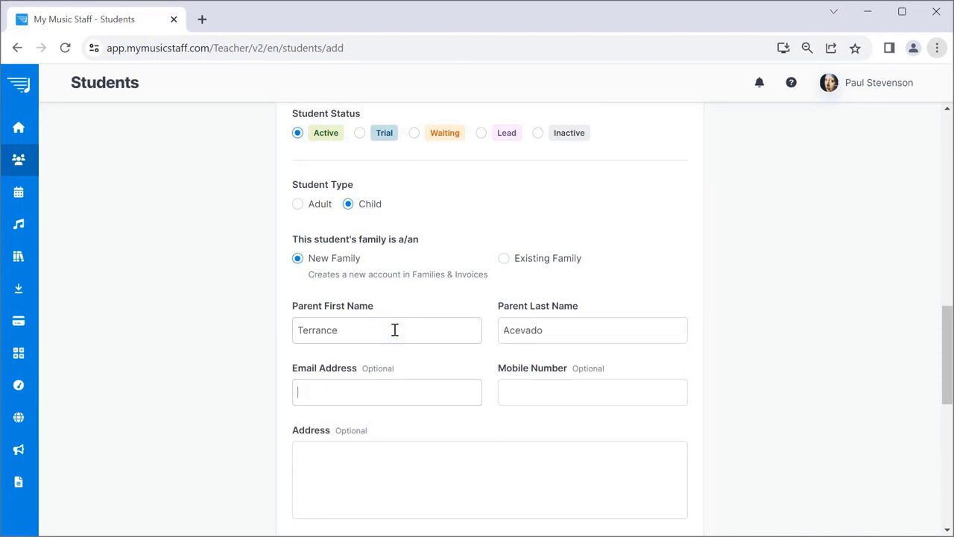
text(tacevado@example.com)
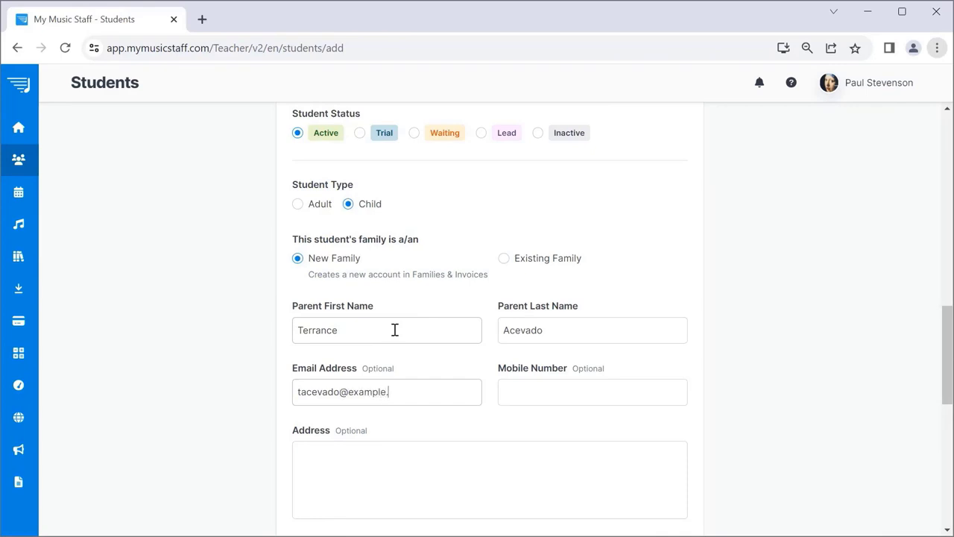
key(Tab)
text(5558675309)
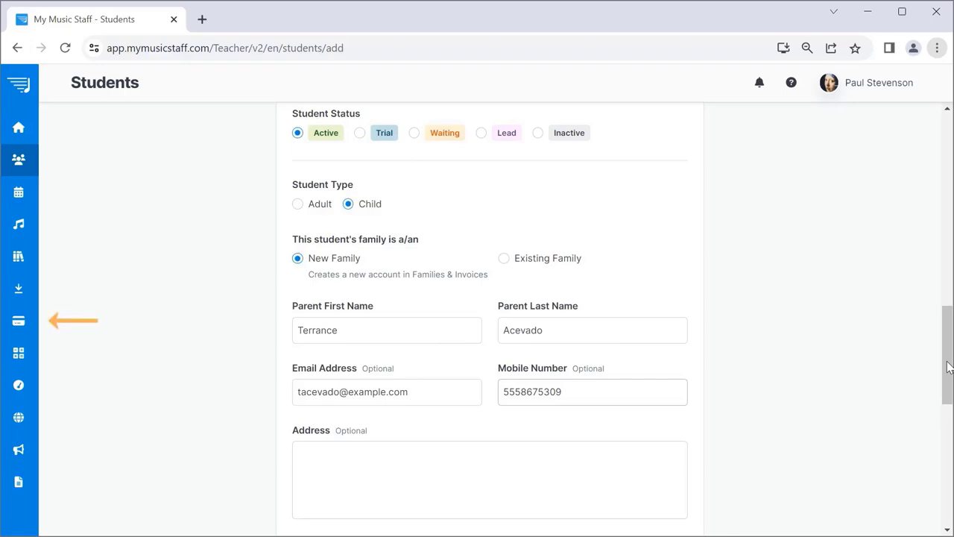
Set the default lesson length to 30 minutes and the price to $30.00.
click(948, 364)
drag(948, 364, 944, 451)
double_click(534, 159)
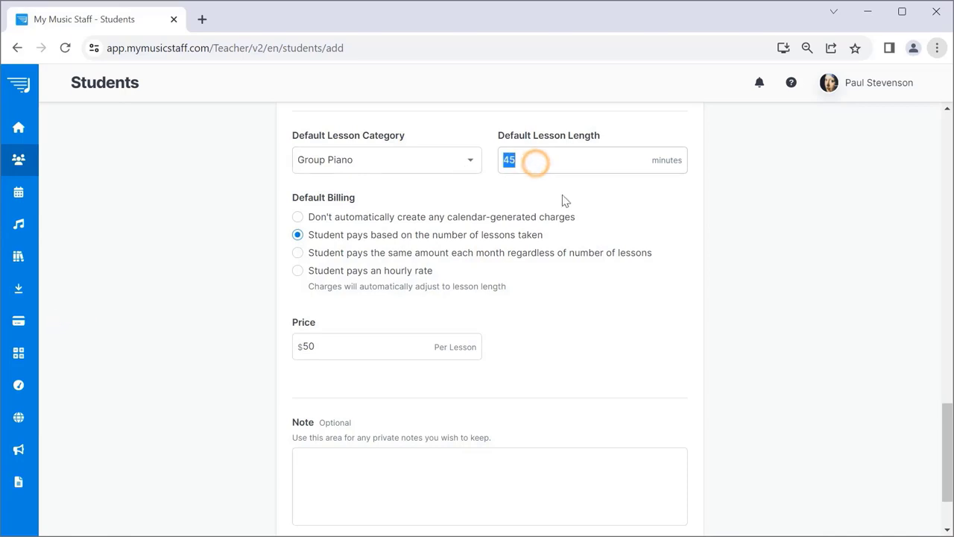
text(30)
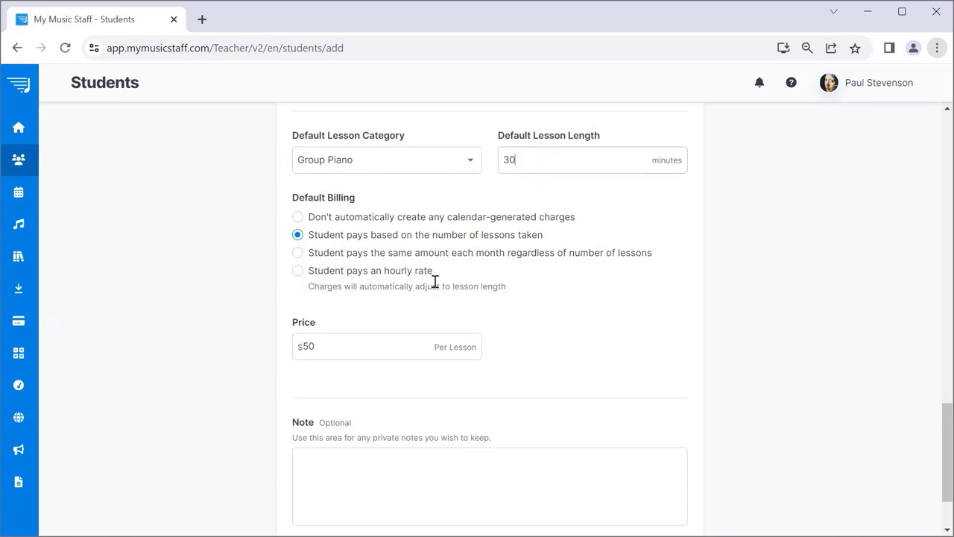
drag(335, 347, 280, 355)
text(30)
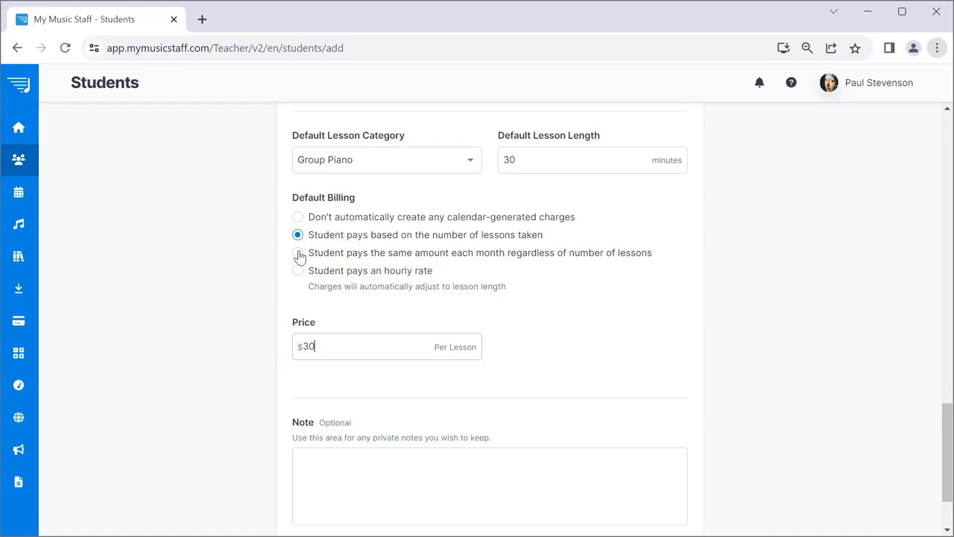
Keep billing based on the number of lessons taken and continue to Step 2/2.
click(298, 253)
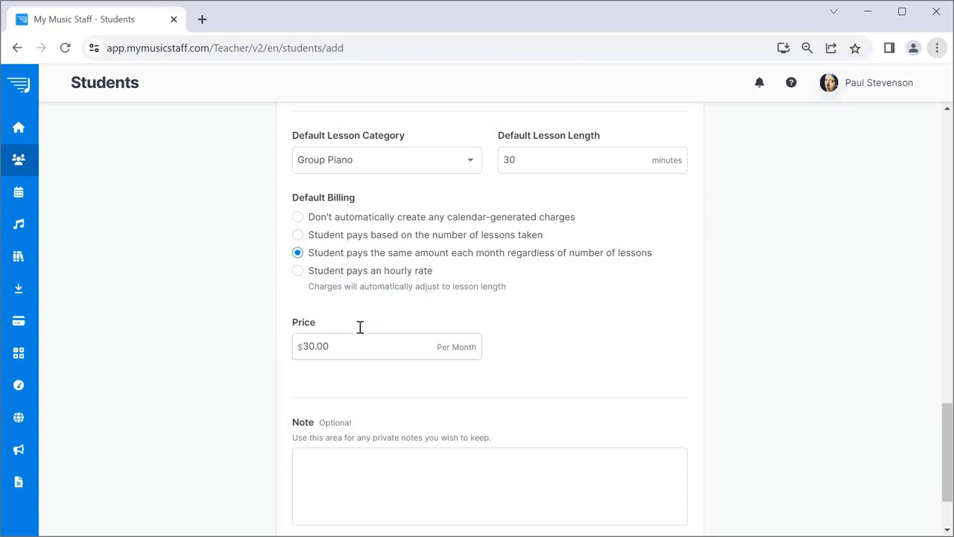
click(298, 236)
drag(946, 415, 952, 477)
click(667, 479)
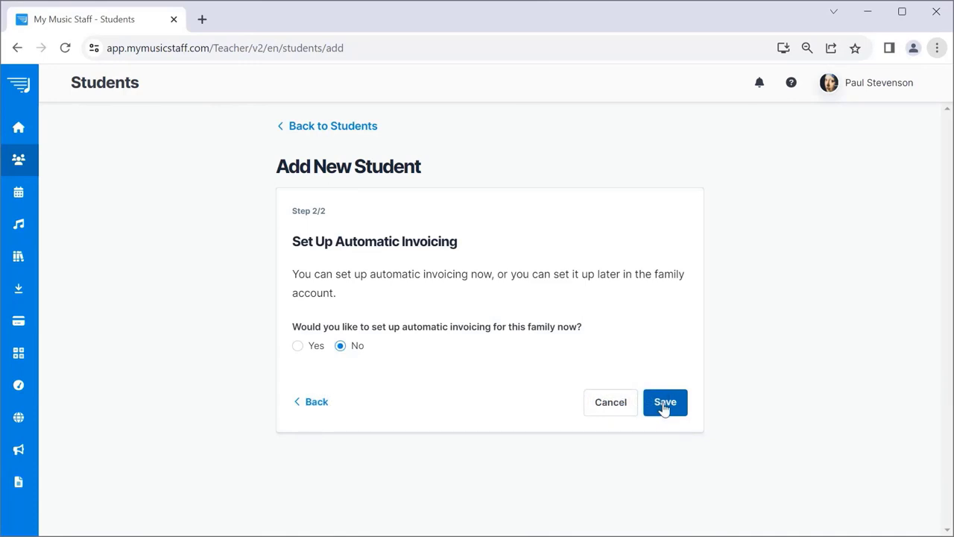
Save the new student with automatic invoicing left at No.
click(664, 406)
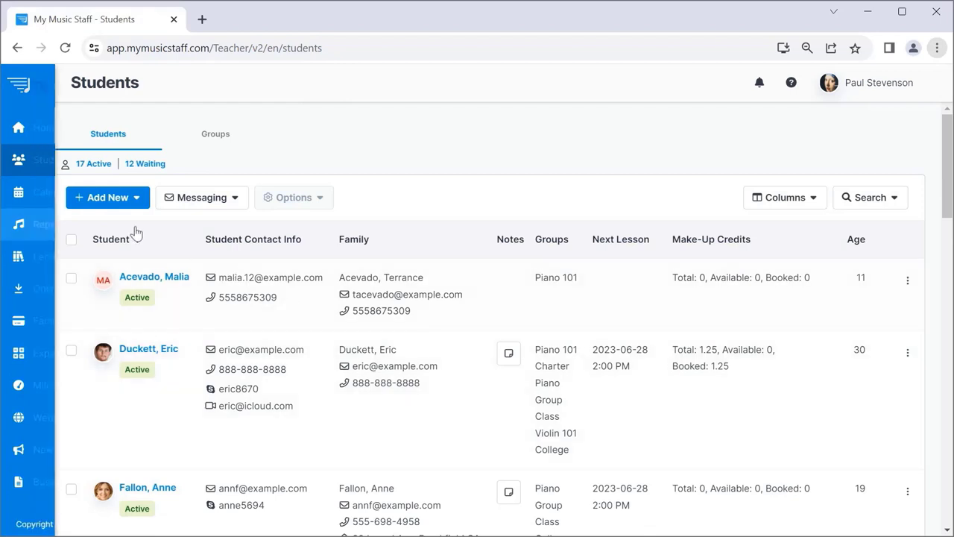
Start a Quick-Add Lesson on June 1, 2023 in the calendar.
click(37, 192)
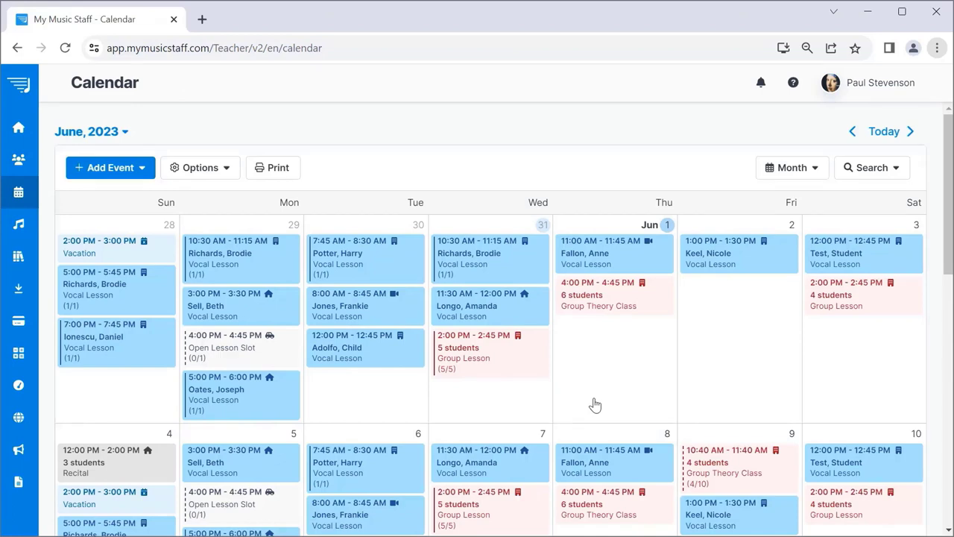
click(608, 341)
click(493, 292)
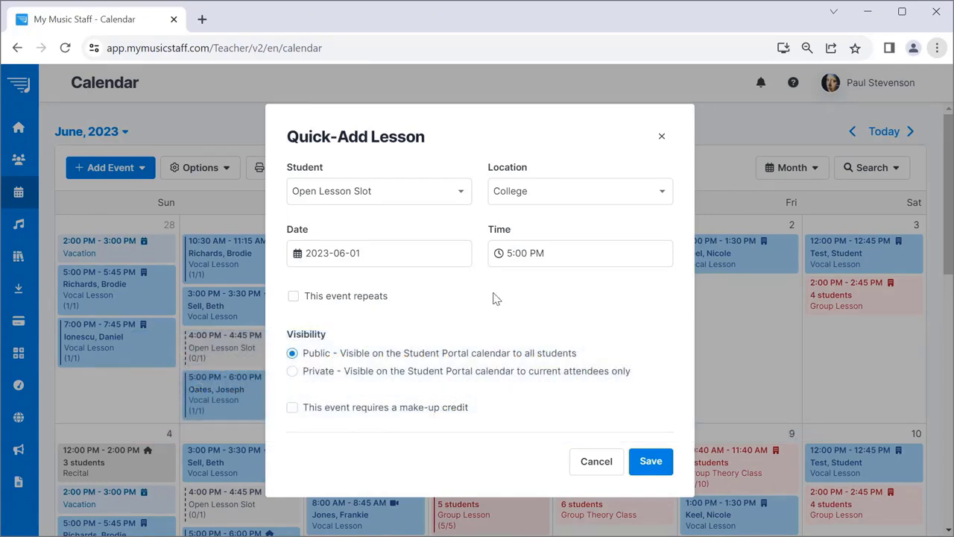
Assign the new student to the lesson at My House, starting at 6:00 PM.
click(456, 191)
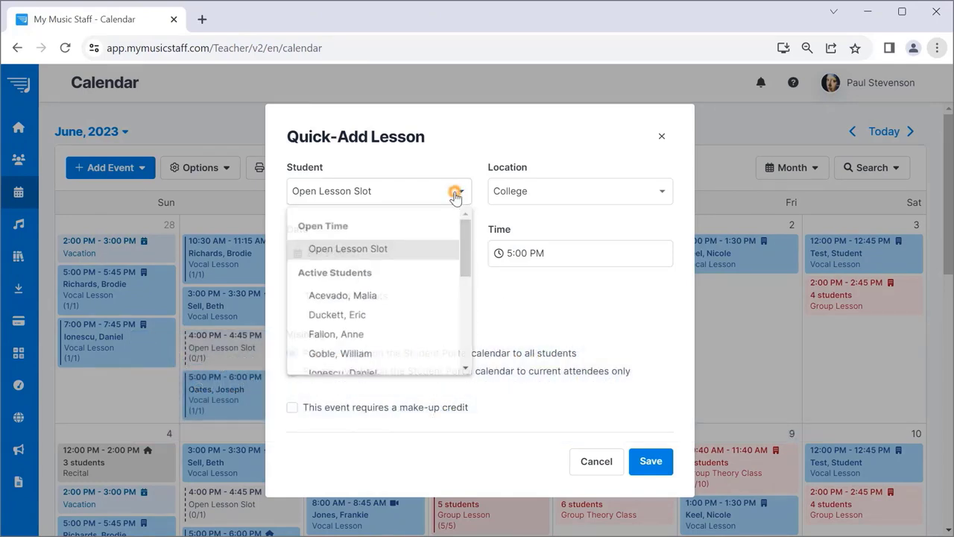
click(397, 302)
click(560, 193)
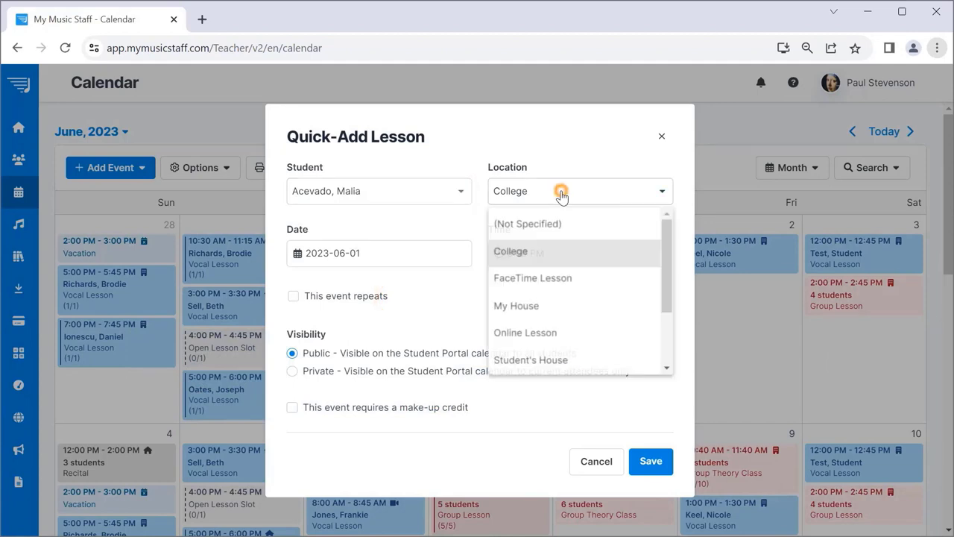
click(549, 309)
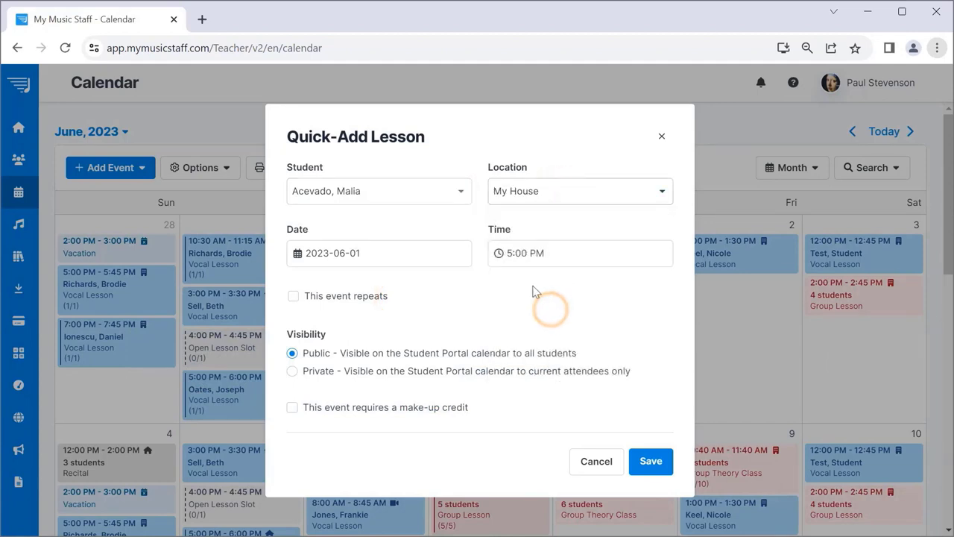
click(508, 252)
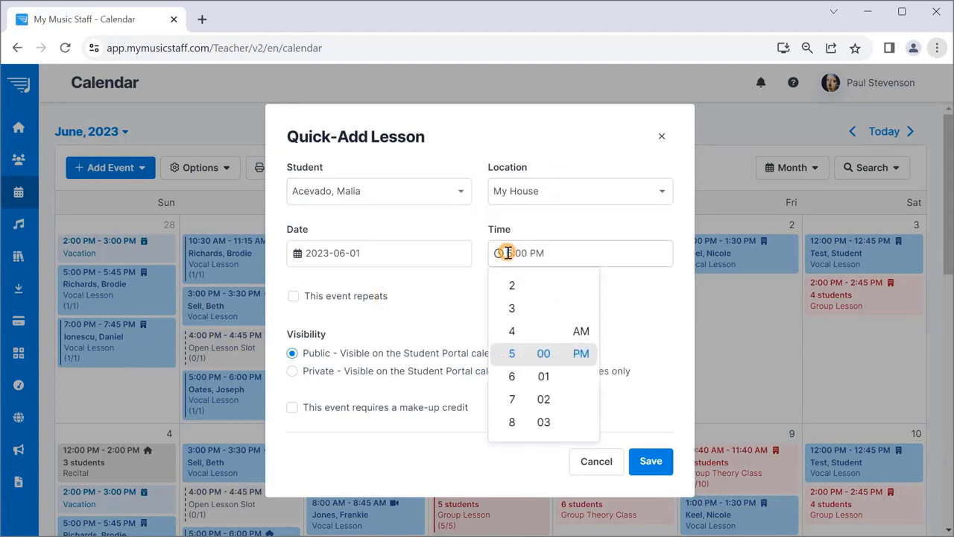
click(509, 374)
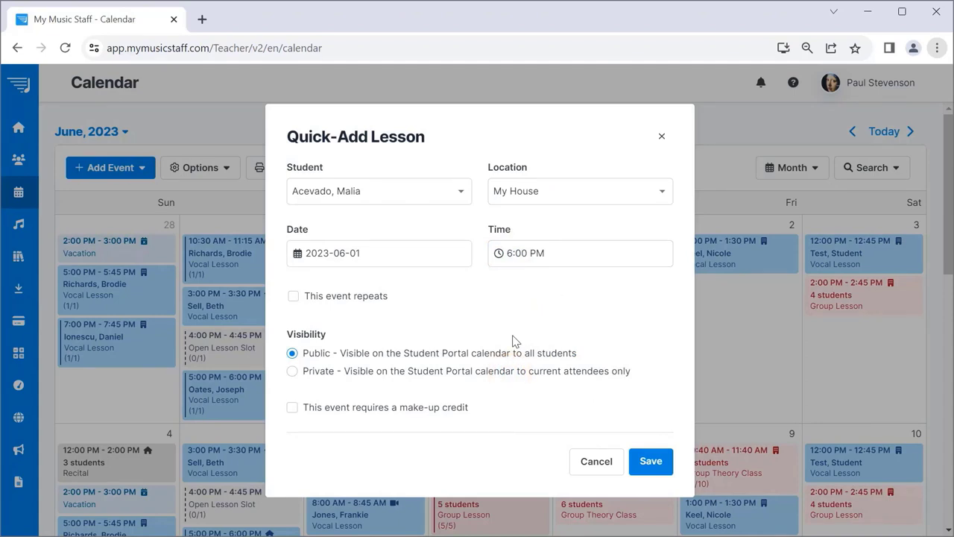
Make the lesson repeat weekly indefinitely and save it.
click(293, 296)
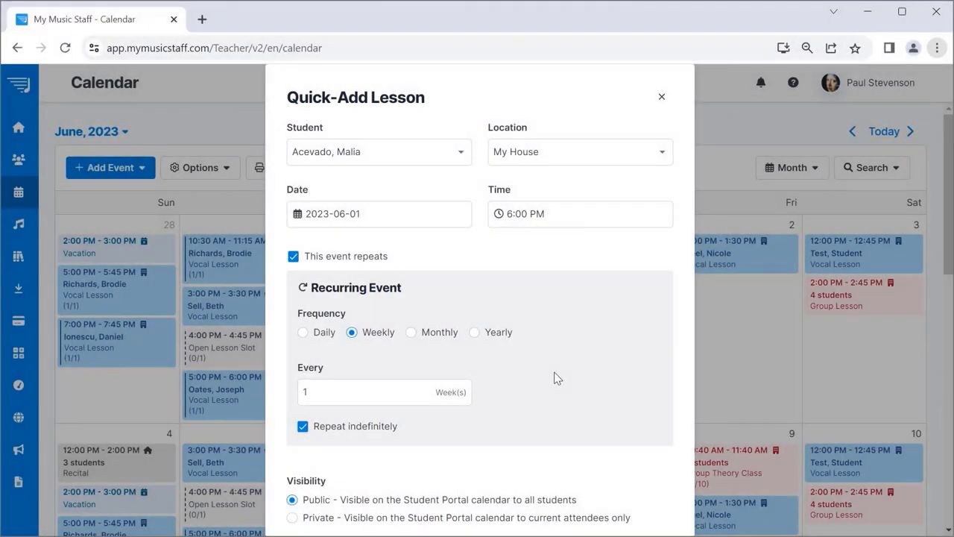
click(302, 427)
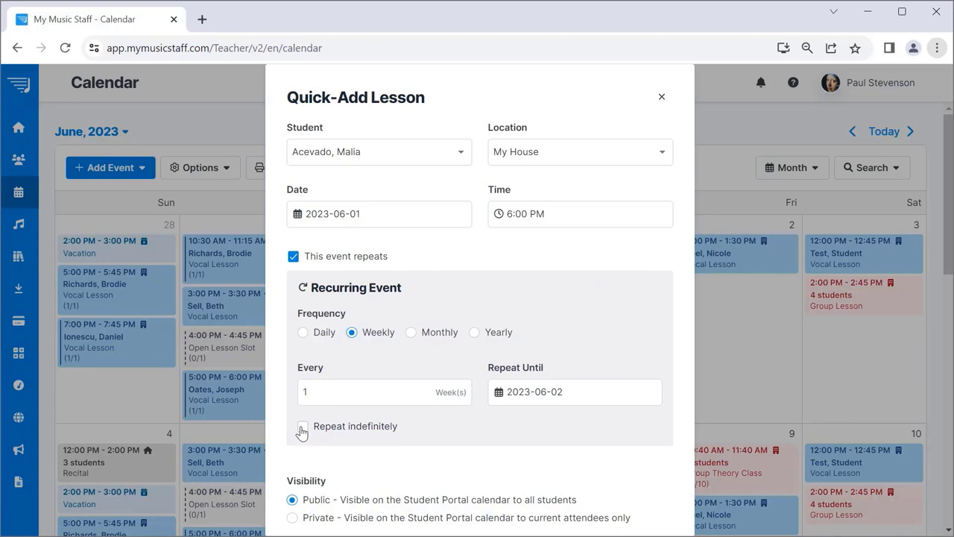
click(302, 428)
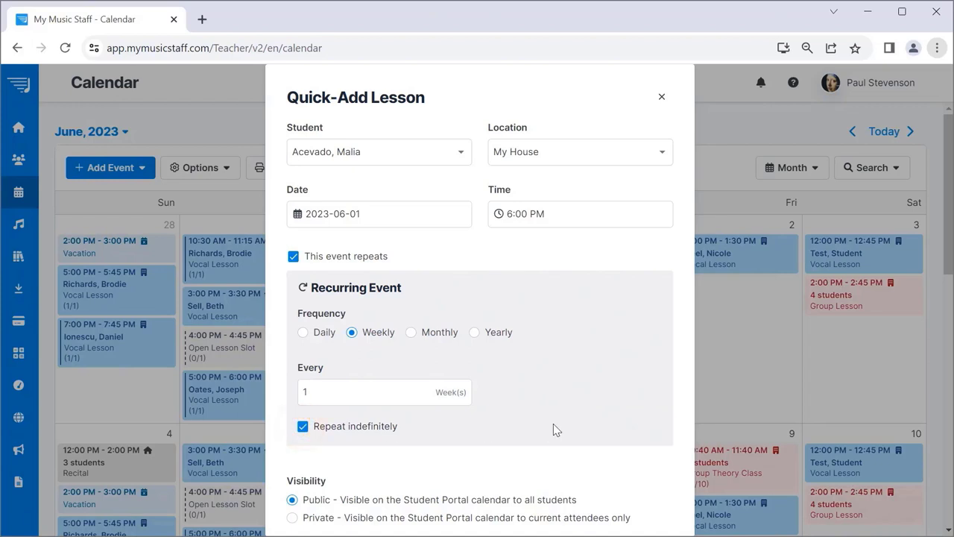
scroll(553, 423, down, 1)
scroll(553, 423, down, 1)
click(641, 498)
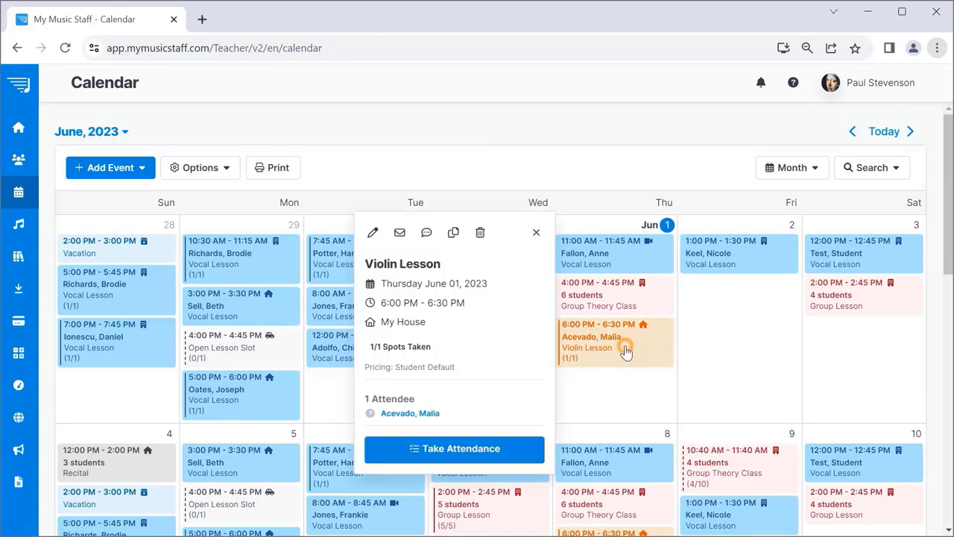
Open Take Attendance for the student's June 1 violin lesson.
click(452, 456)
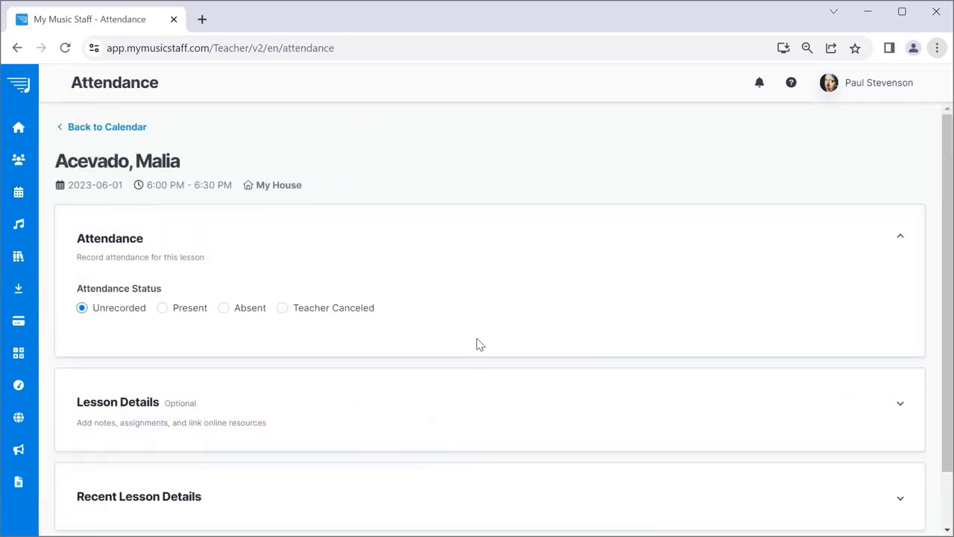
Mark the June 1 lesson attendance as Present, billable at $30.00.
click(164, 311)
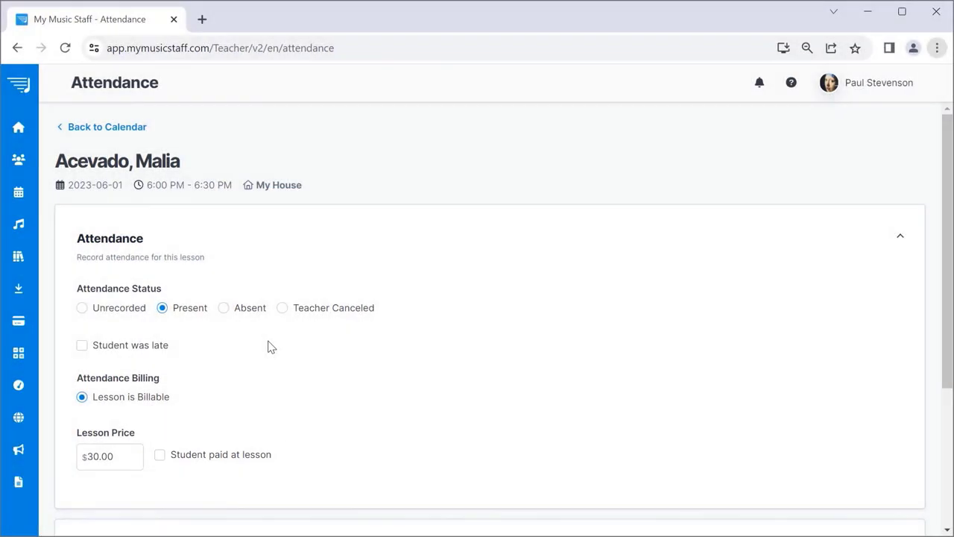
click(224, 308)
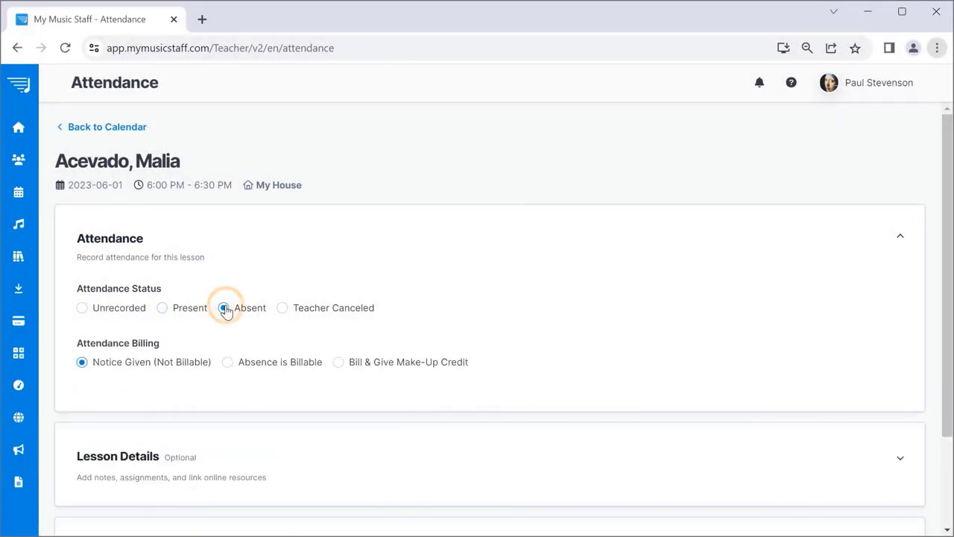
click(284, 310)
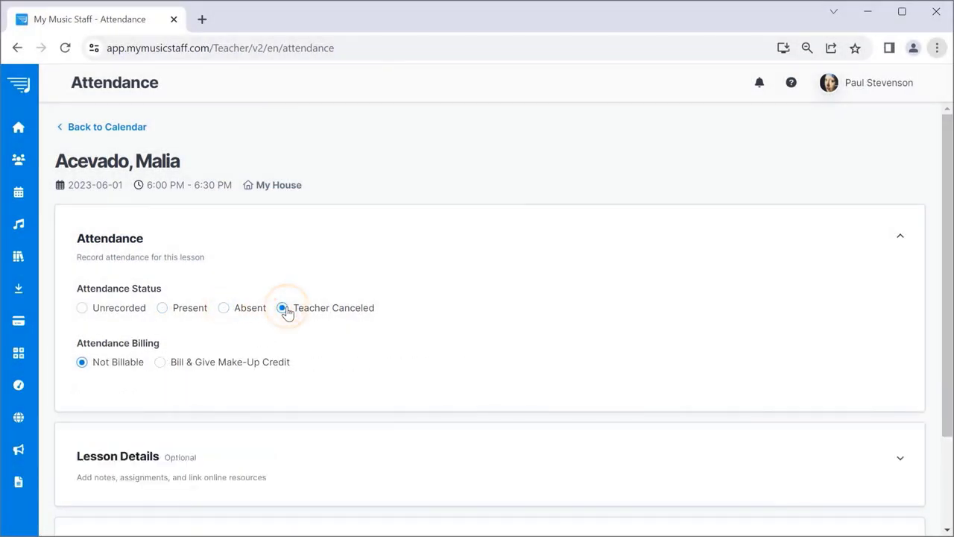
click(162, 308)
scroll(628, 392, down, 3)
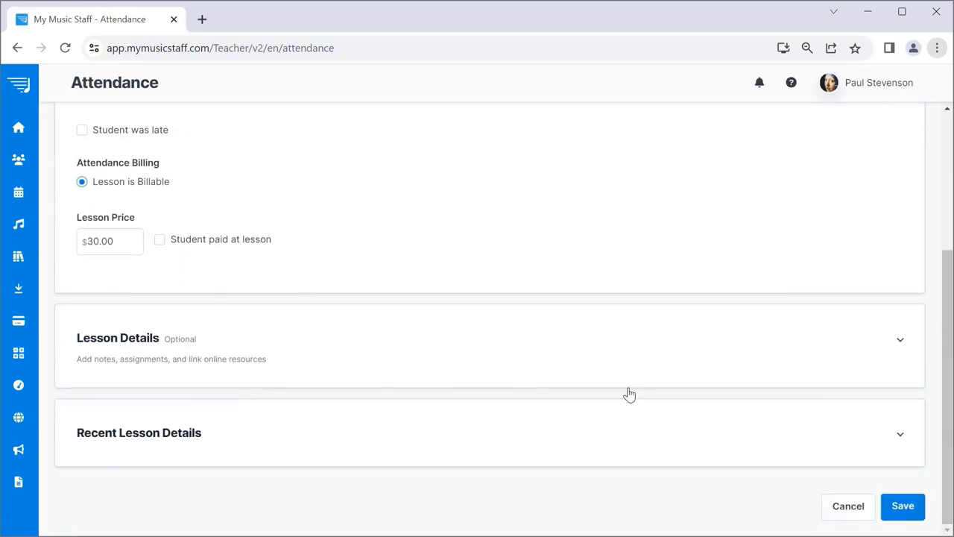
Add the student note "Don't be late again!" in Lesson Details.
click(898, 341)
scroll(596, 365, down, 2)
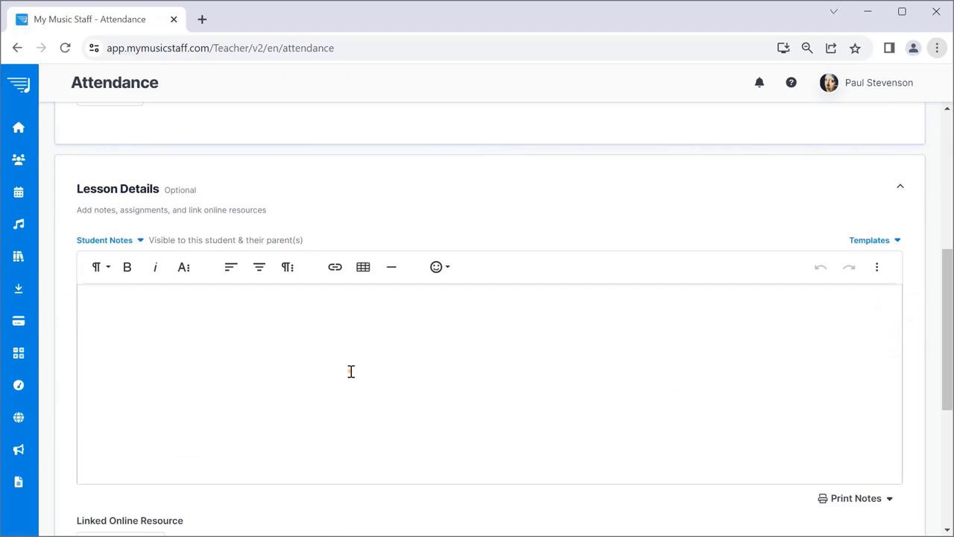
click(351, 371)
text(Don't be late again!)
click(134, 243)
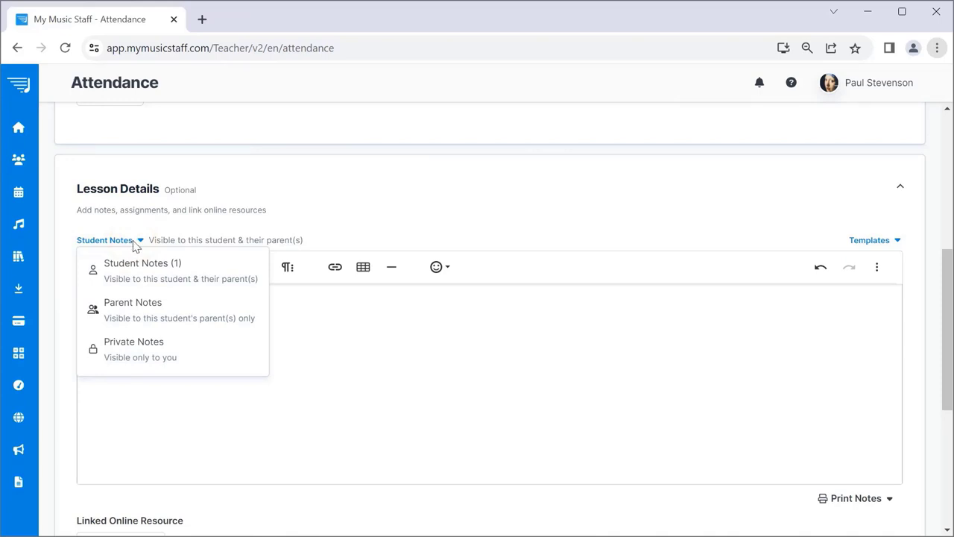
click(453, 373)
scroll(453, 371, down, 4)
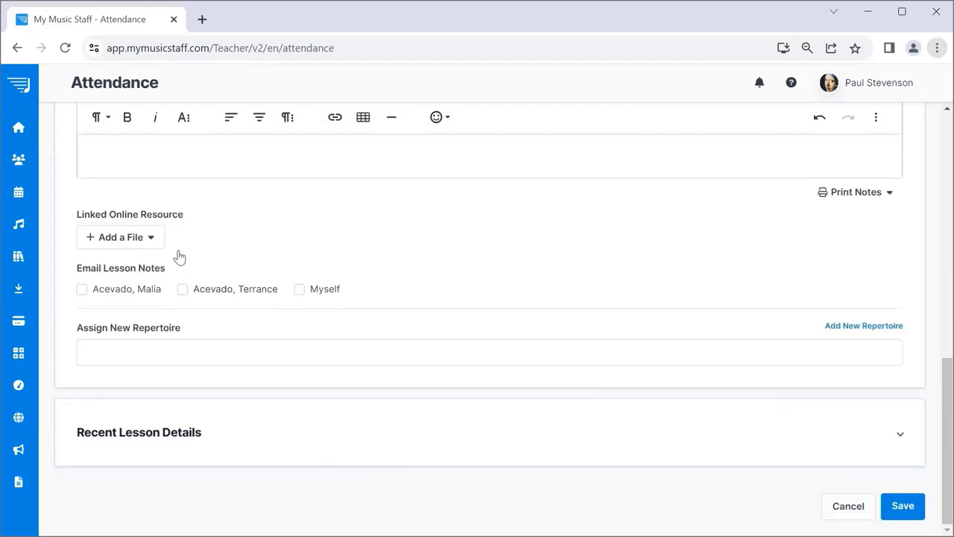
click(145, 238)
click(145, 239)
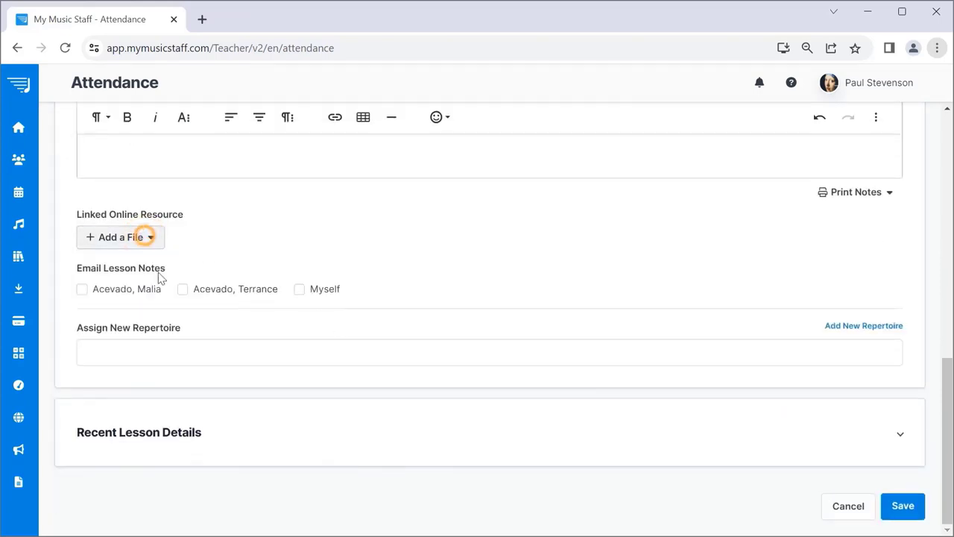
Assign the repertoire piece Adelaide and save the attendance record.
click(187, 348)
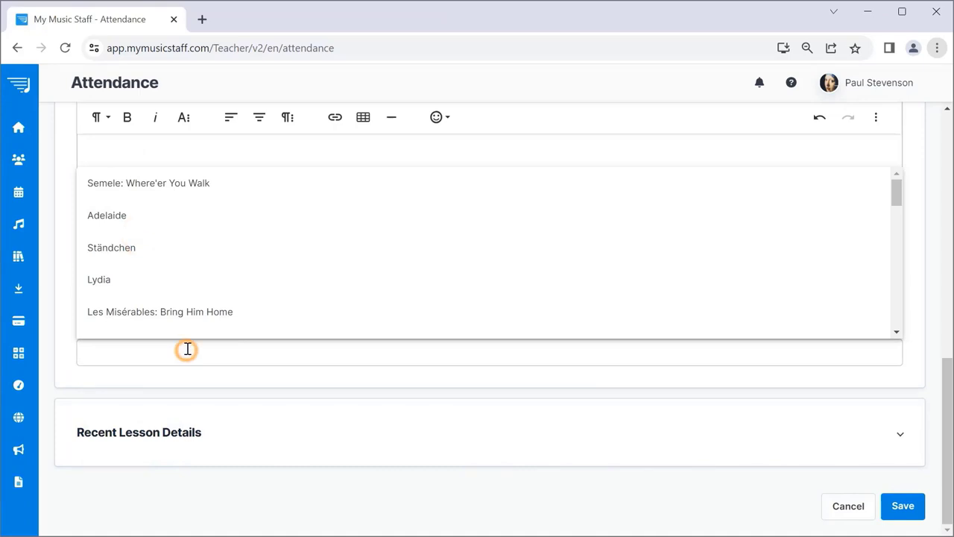
click(170, 218)
click(292, 386)
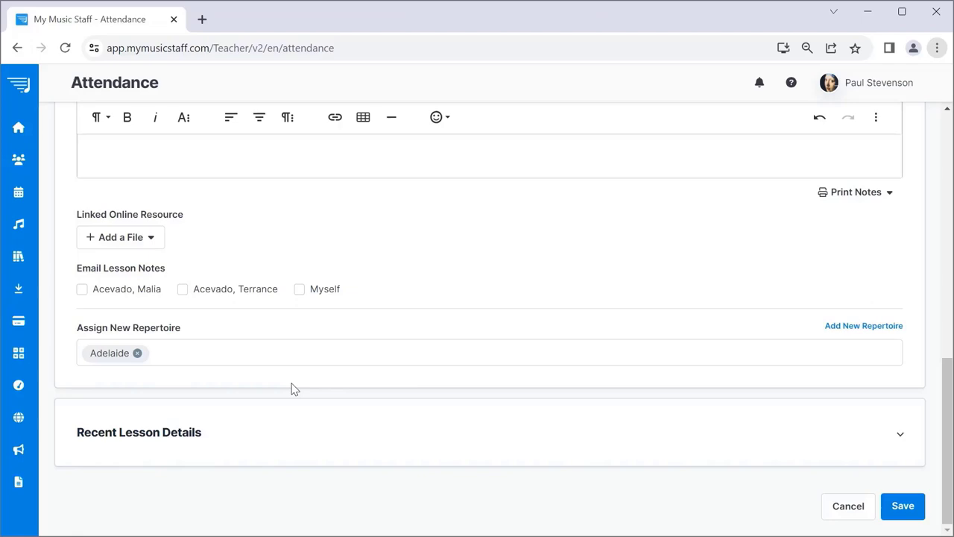
click(908, 513)
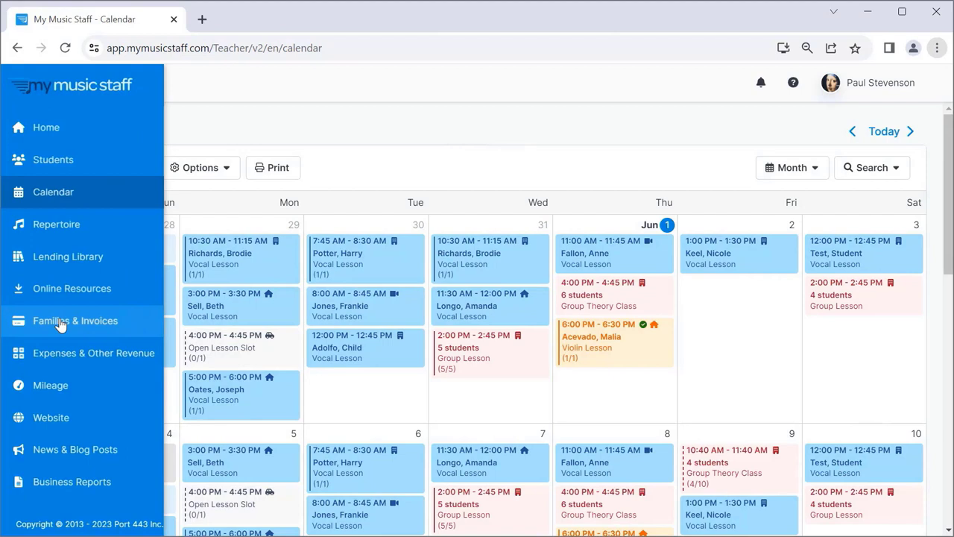
Open the Families & Invoices list showing family balances and $55,893.00 owed.
click(61, 322)
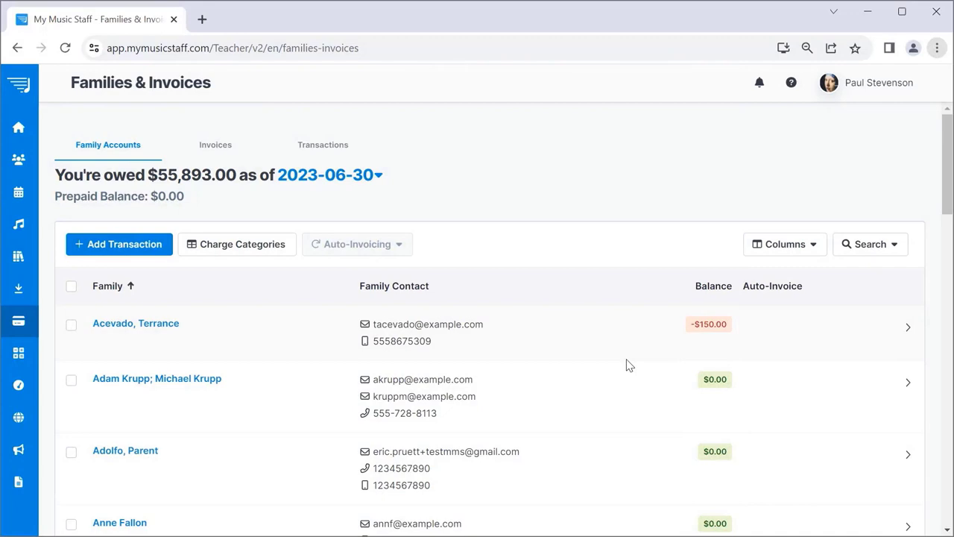
Open the student's family account, which shows $150.00 owing as of 2023-06-30.
click(155, 328)
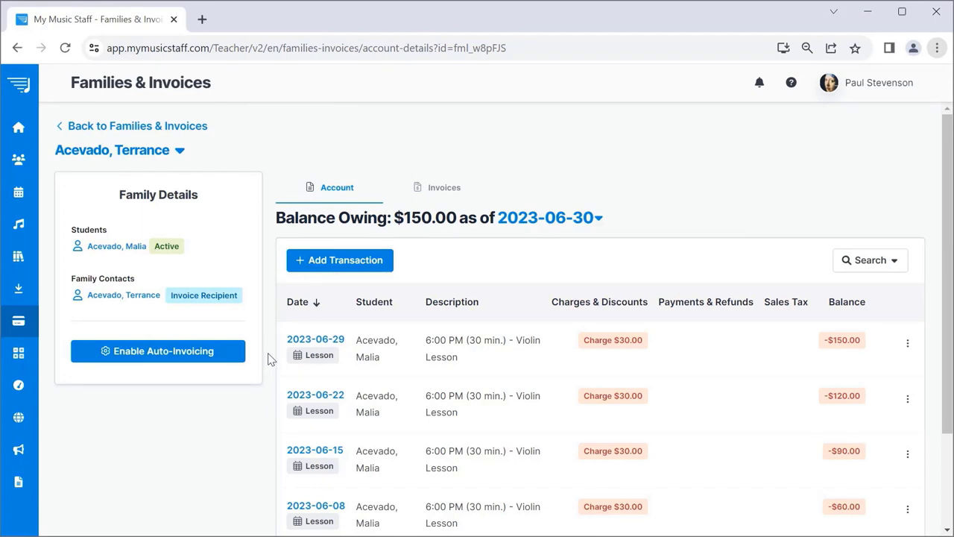
Start a new invoice dated 2023-06-30 covering This Month (2023-06-01 to 2023-06-30).
click(448, 190)
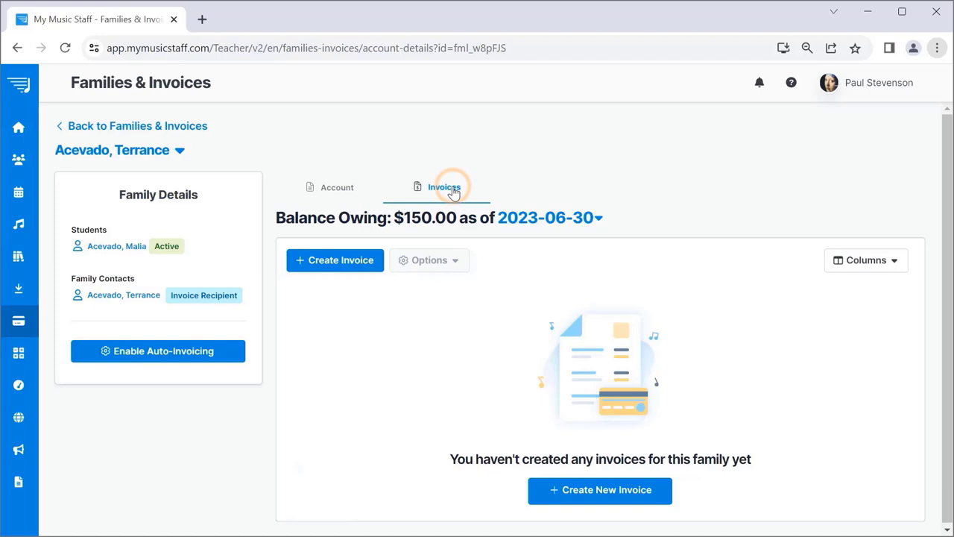
click(337, 264)
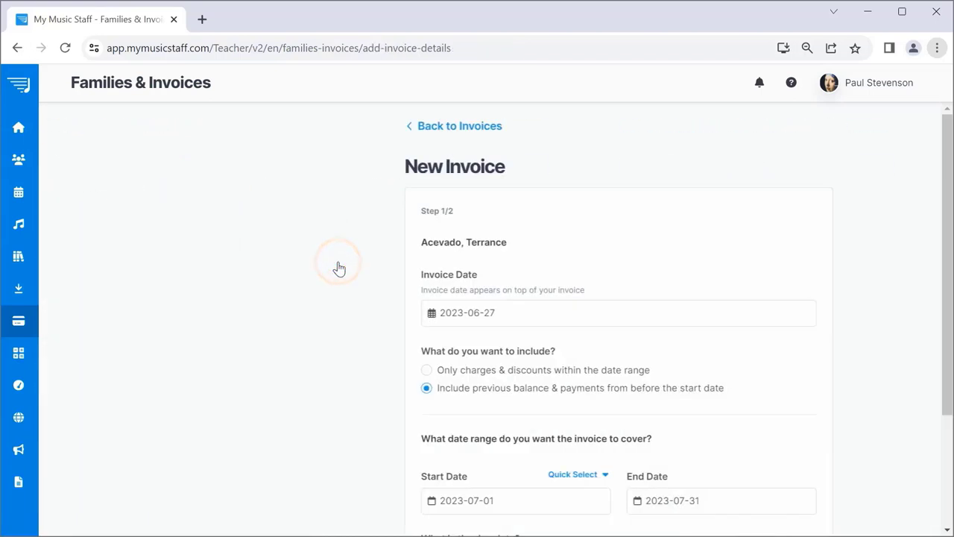
click(380, 312)
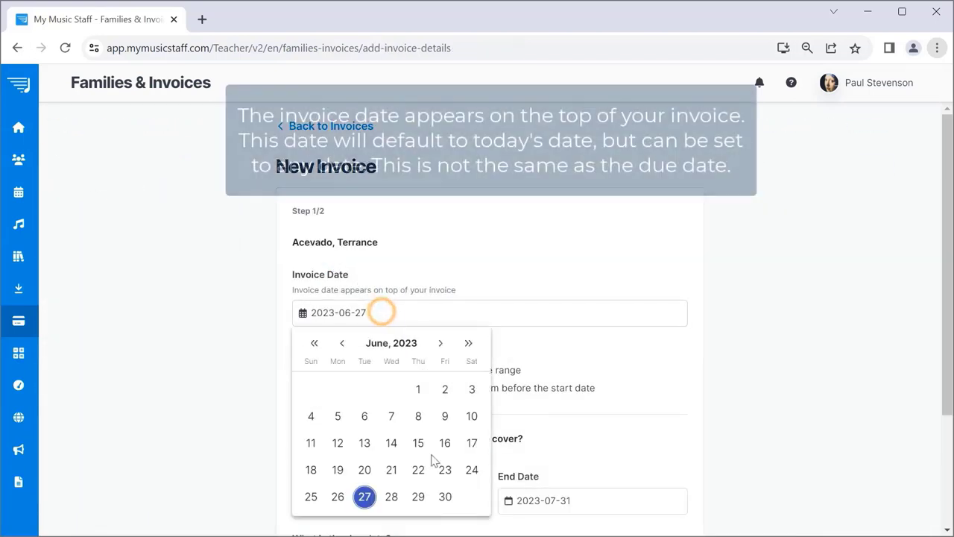
click(445, 497)
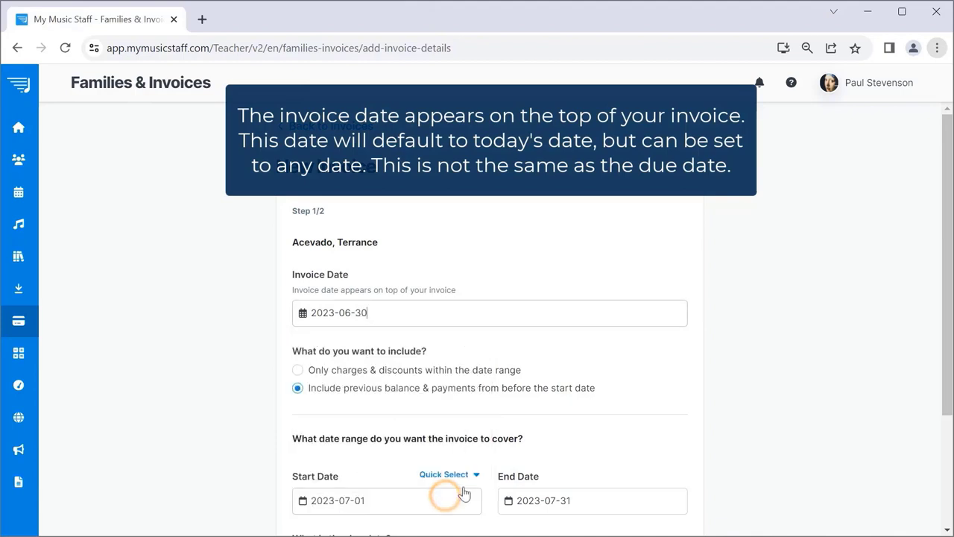
drag(945, 257, 890, 361)
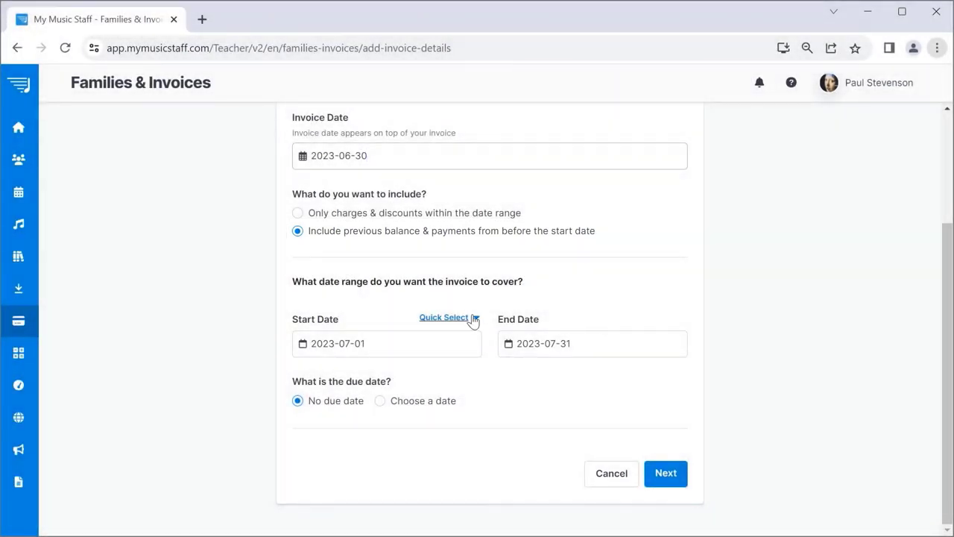
click(472, 318)
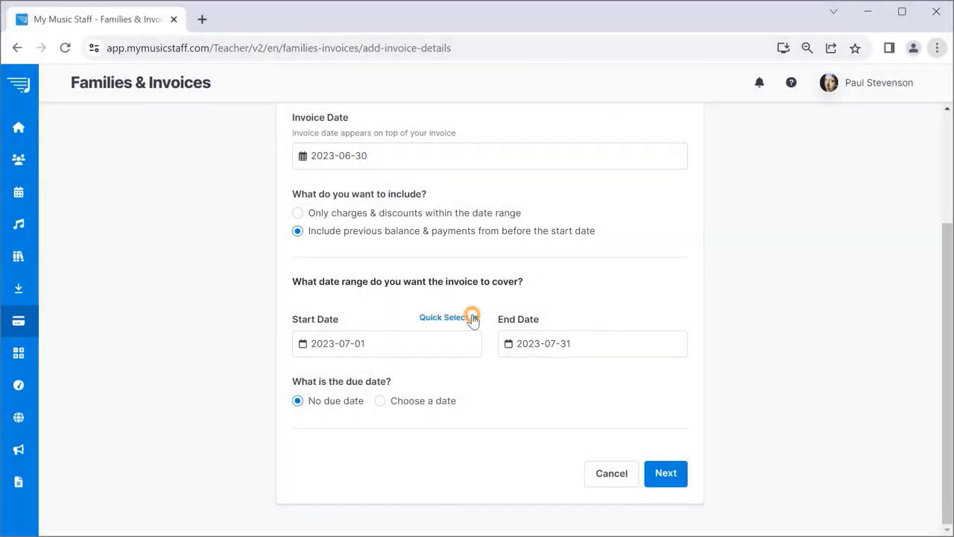
click(460, 365)
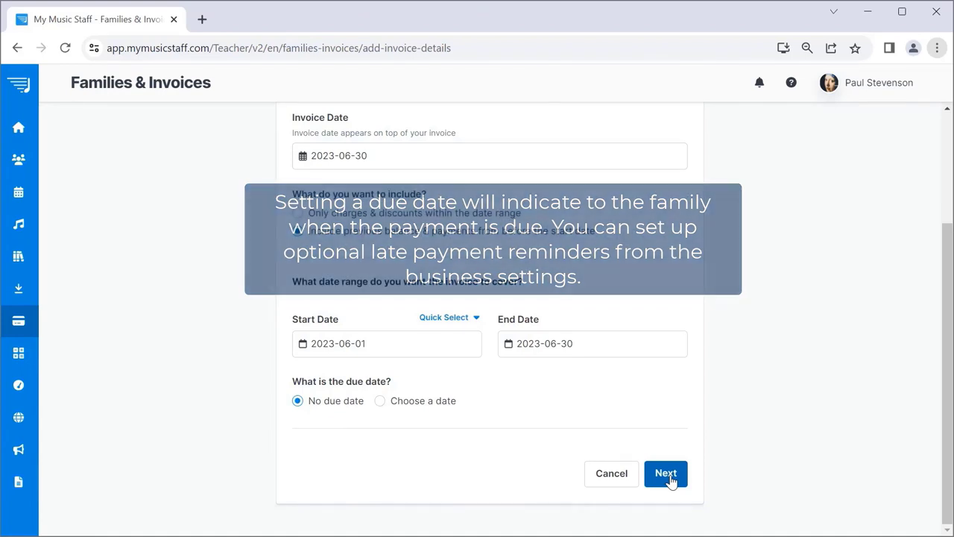
Create the invoice as Normal without emailing it.
click(665, 474)
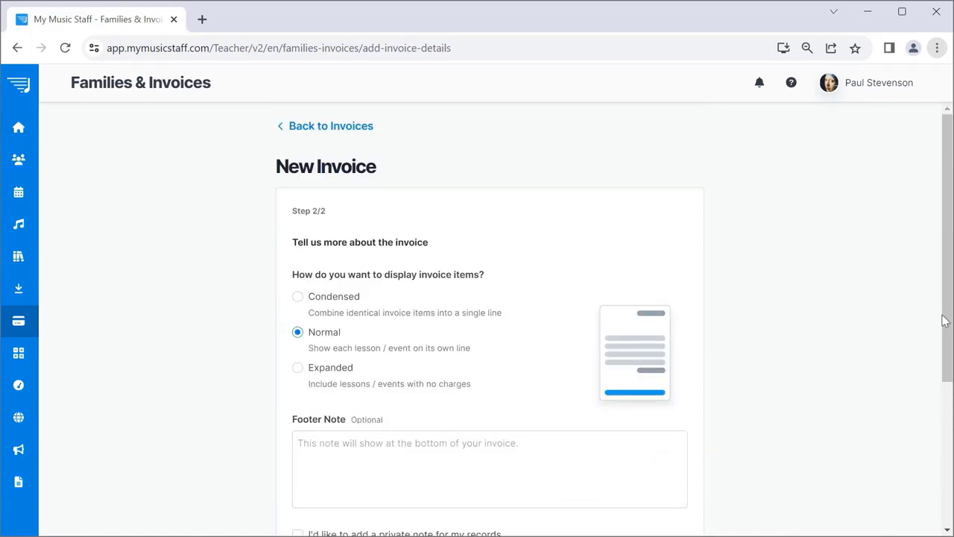
mouse_move(950, 311)
mouse_down()
mouse_move(950, 413)
mouse_move(950, 393)
mouse_move(867, 460)
mouse_up()
click(661, 474)
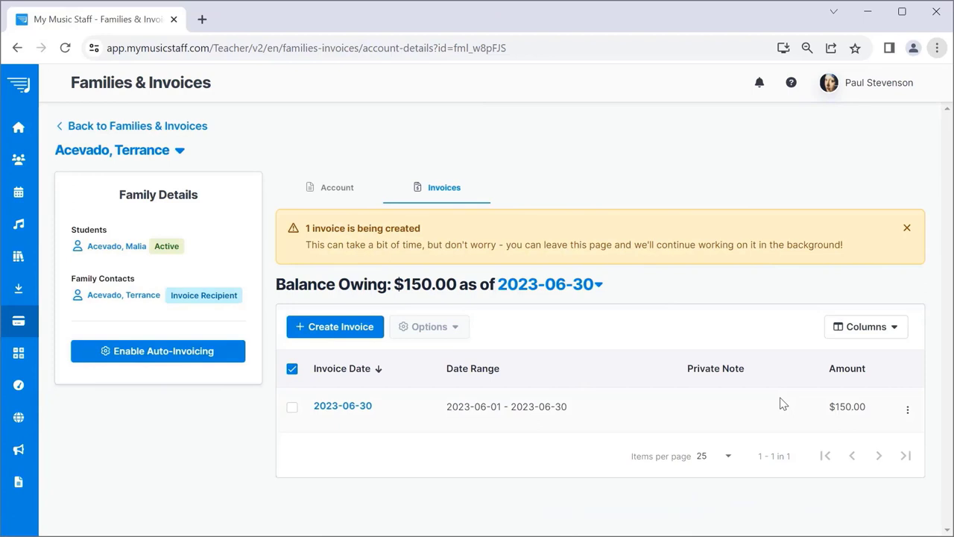
Open the $150.00 invoice dated 2023-06-30 as a PDF in a new tab.
click(344, 339)
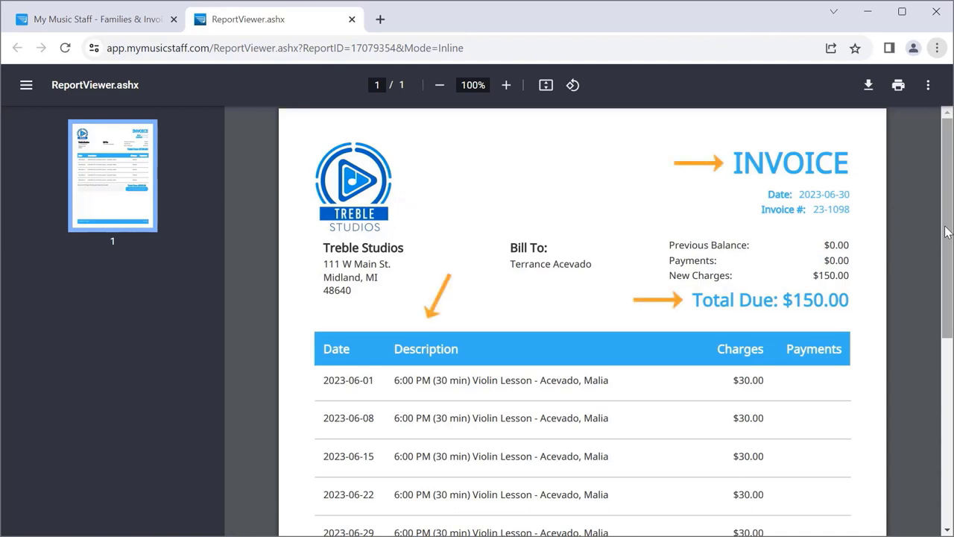
Close the ReportViewer.ashx PDF tab to return to the family's Invoices view.
drag(939, 237, 939, 335)
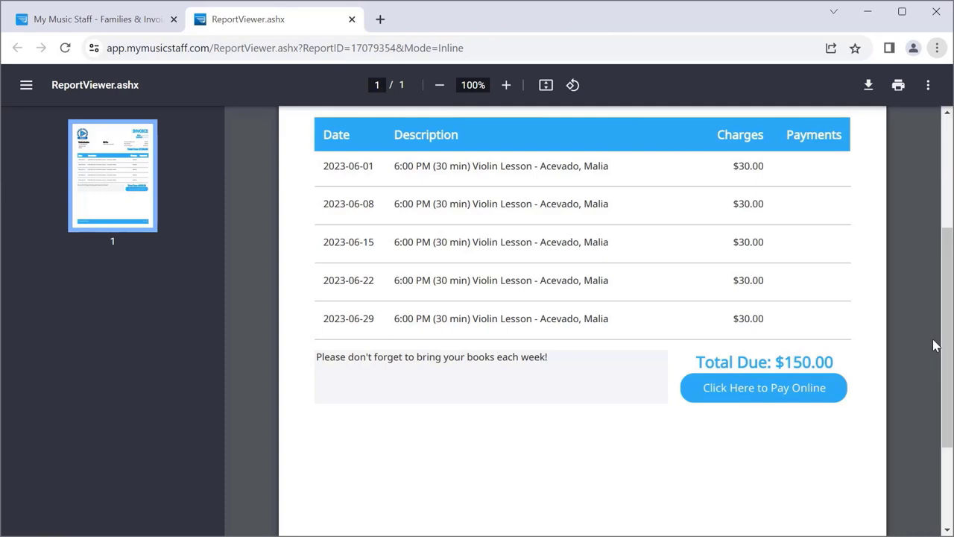
click(351, 18)
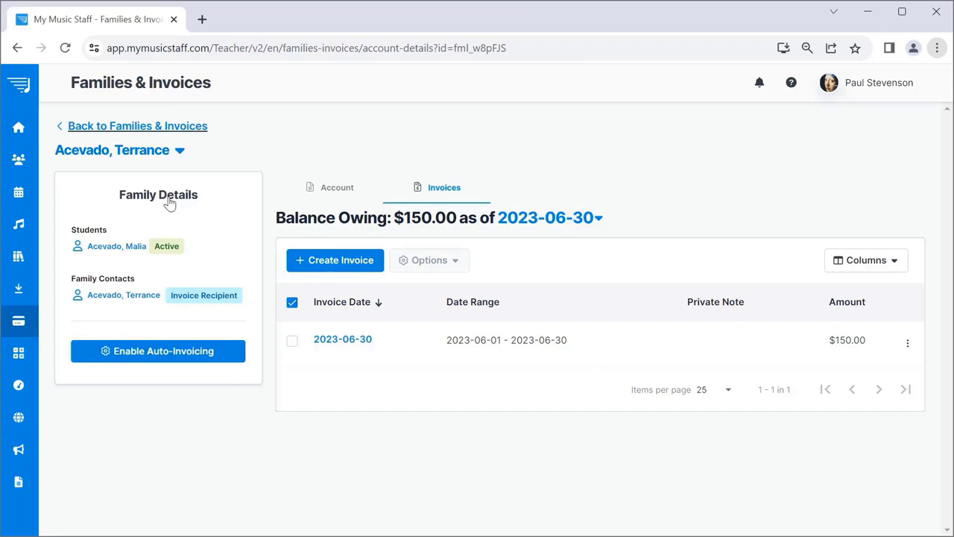
Return to Families & Invoices and select the first three family accounts.
click(139, 126)
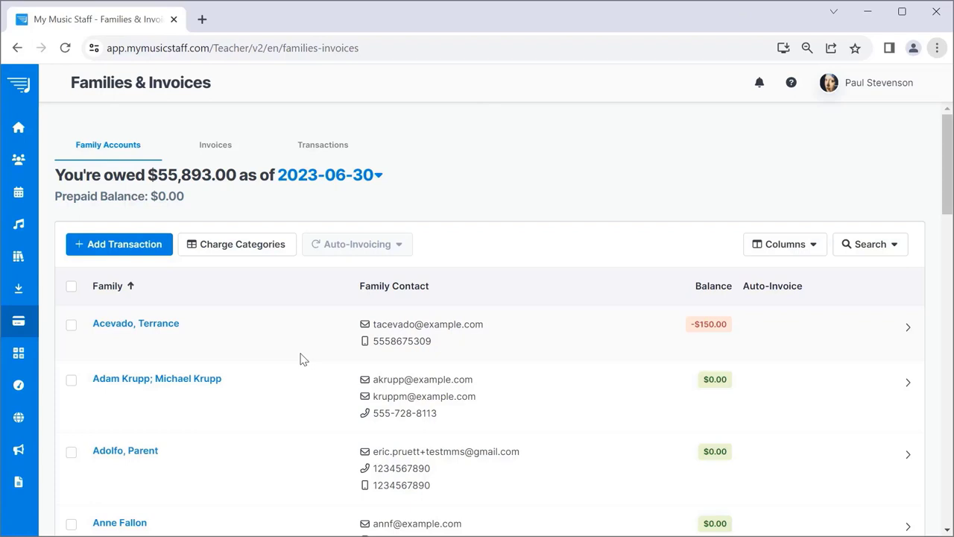
click(71, 324)
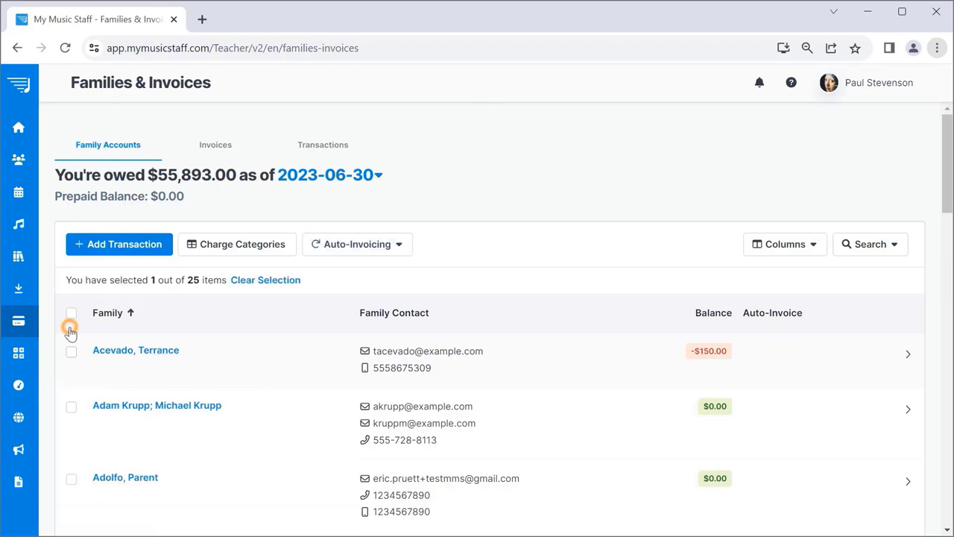
click(71, 405)
click(71, 478)
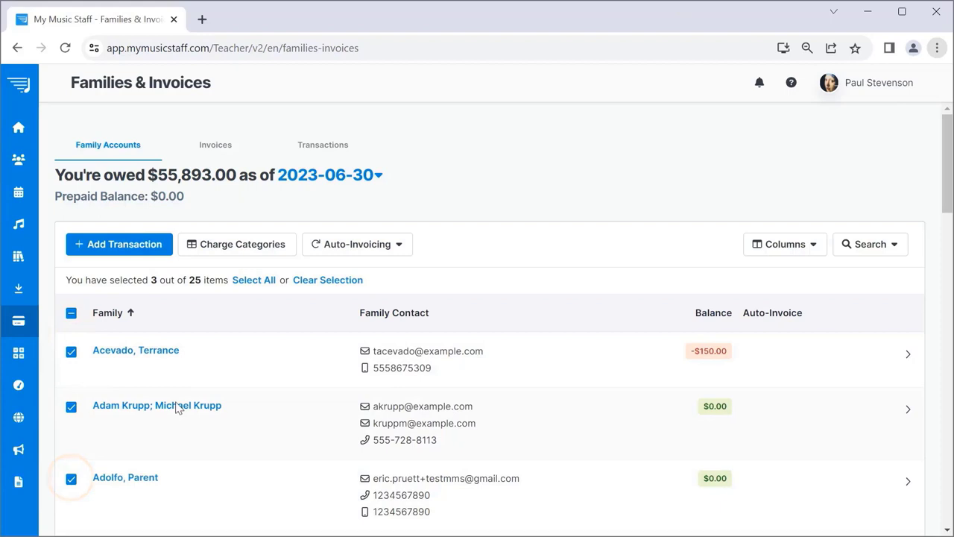
Enable Auto-Invoicing for the selected families and save the settings.
click(393, 248)
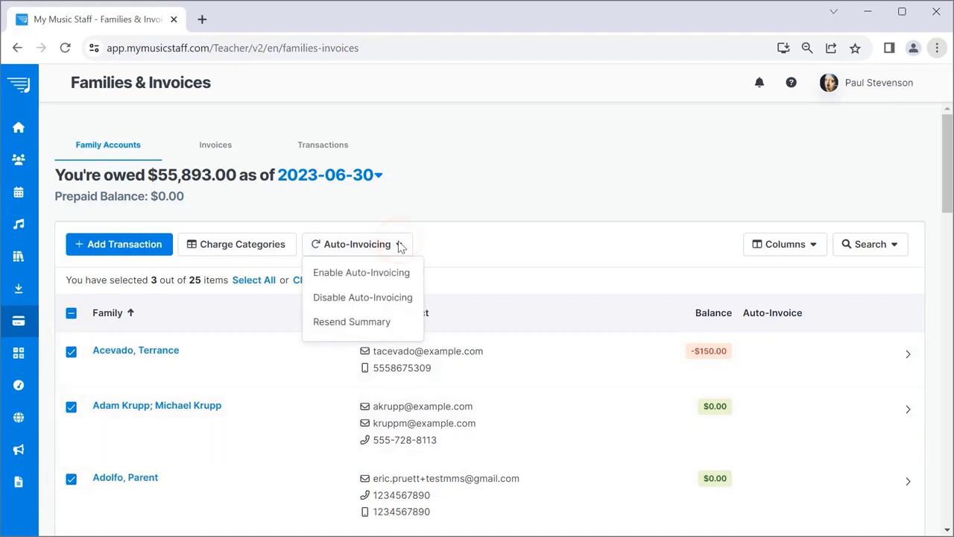
click(389, 274)
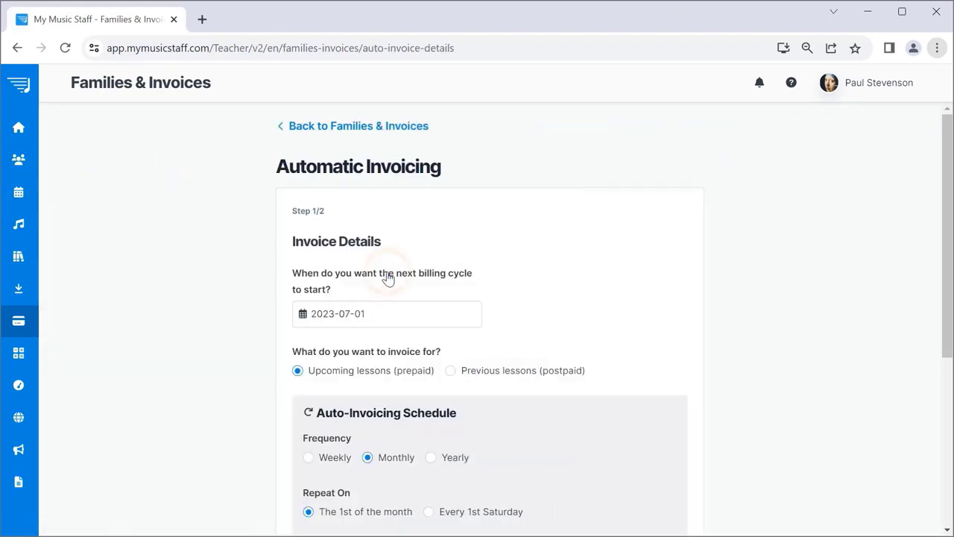
drag(949, 257, 951, 432)
click(673, 478)
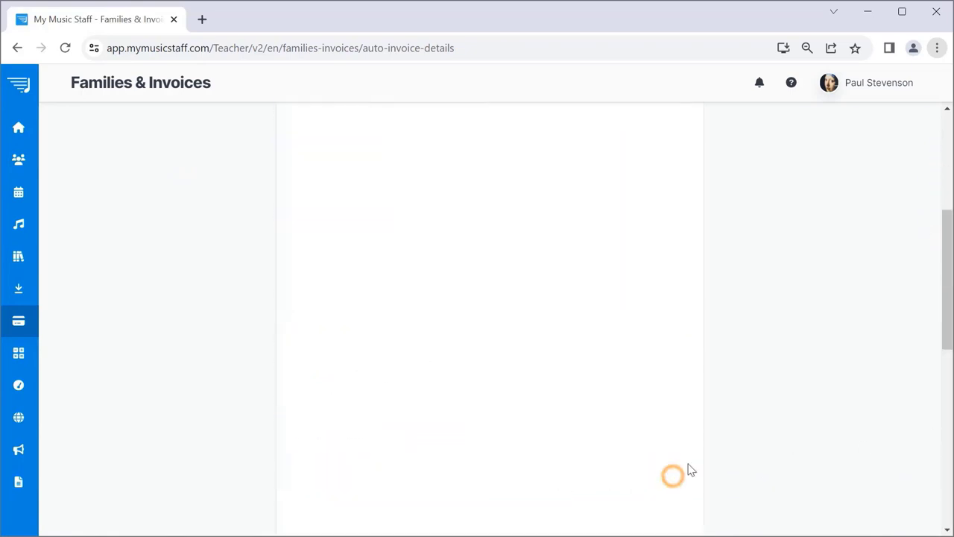
drag(944, 224, 947, 256)
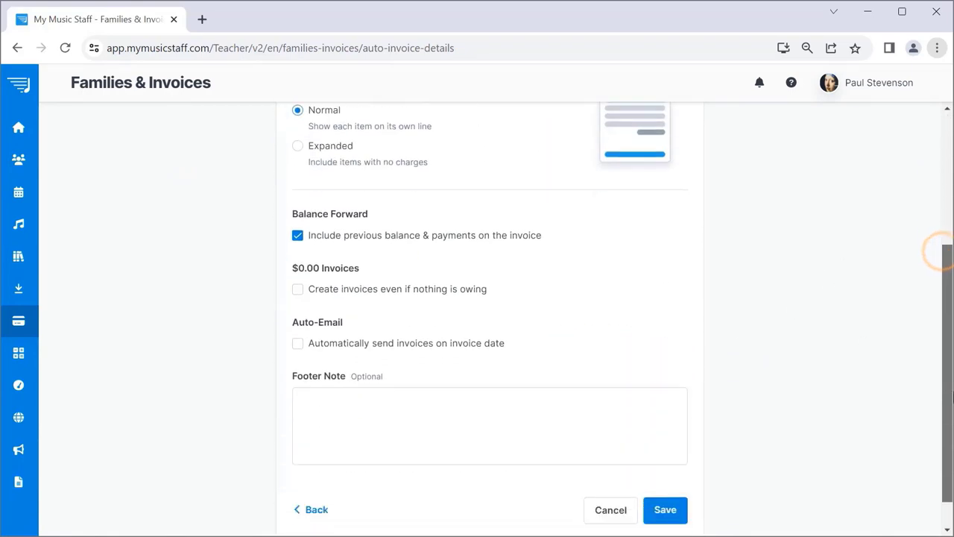
click(665, 478)
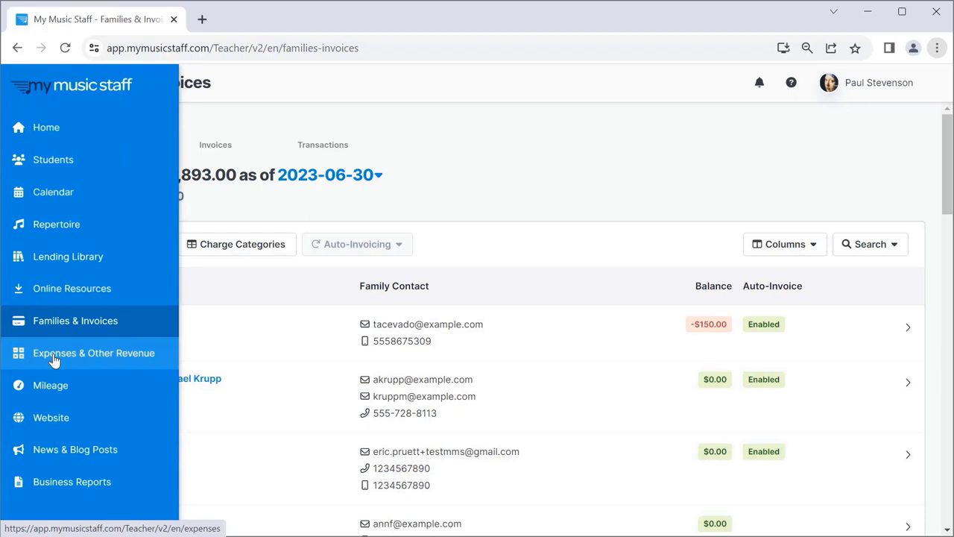
Go through Expenses & Other Revenue to the Business Reports list.
click(54, 358)
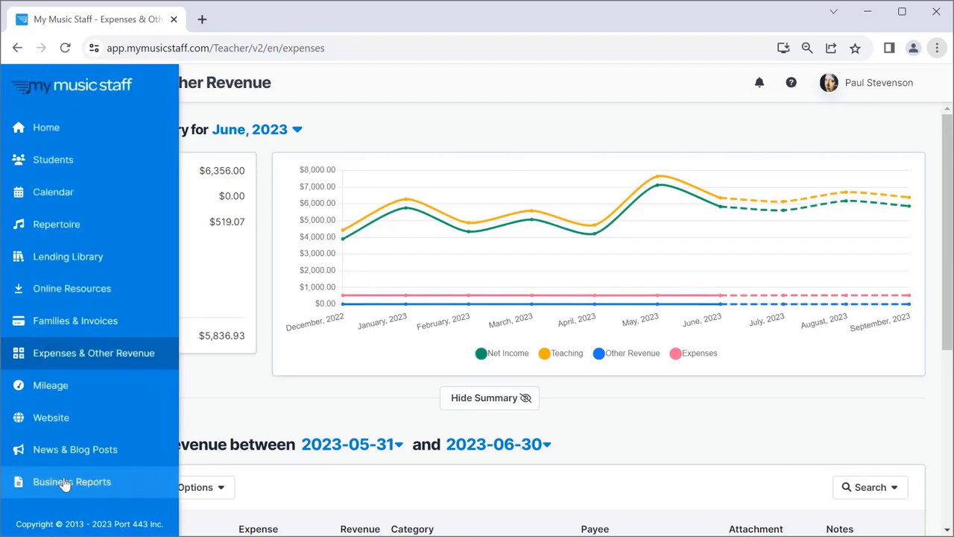
click(66, 483)
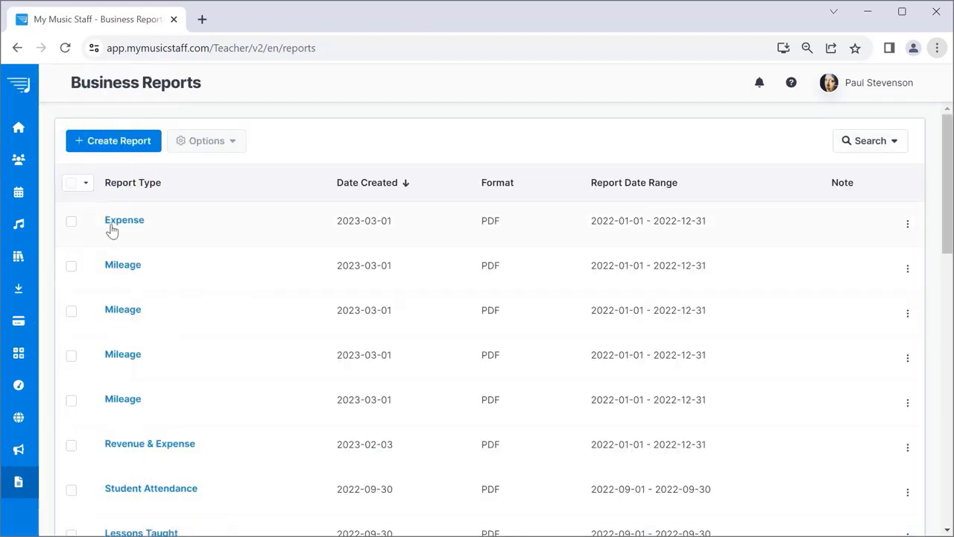
Create a Revenue and Expenses report for 2022-01-01 to 2022-12-31, then return Home.
click(128, 141)
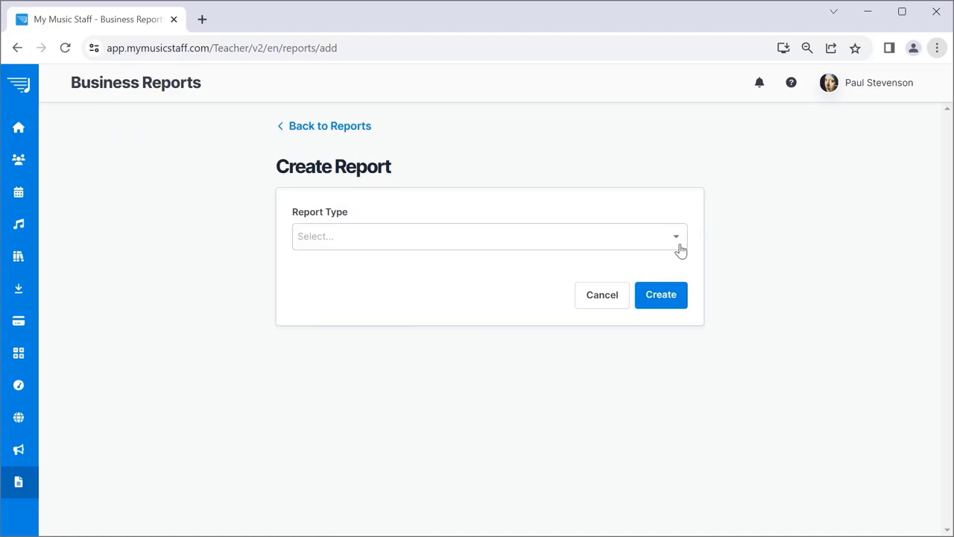
click(678, 237)
drag(680, 268, 677, 364)
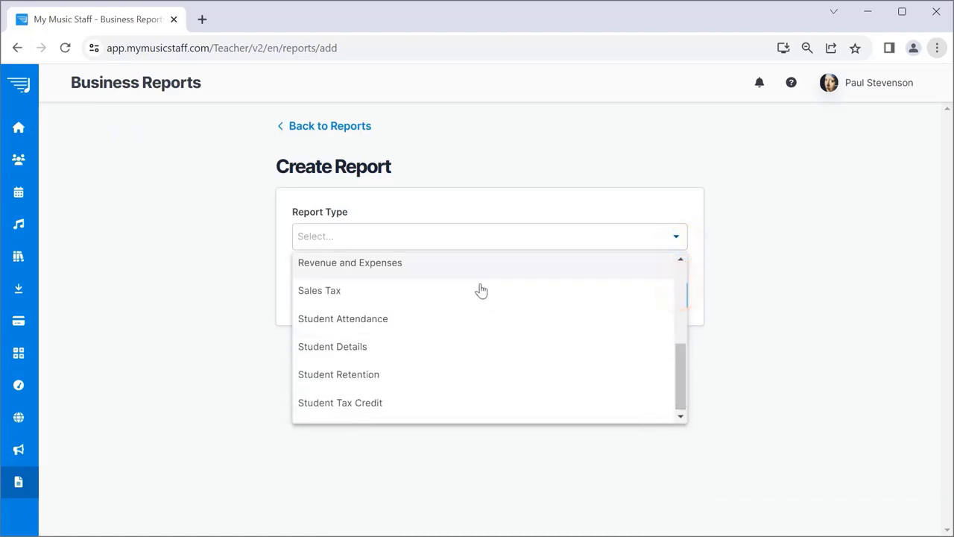
click(438, 267)
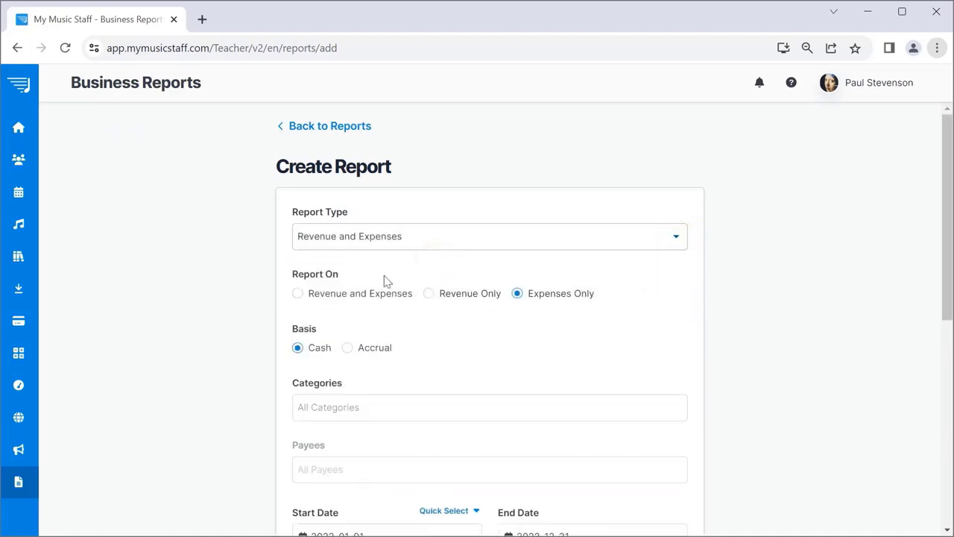
click(297, 293)
drag(945, 192, 945, 243)
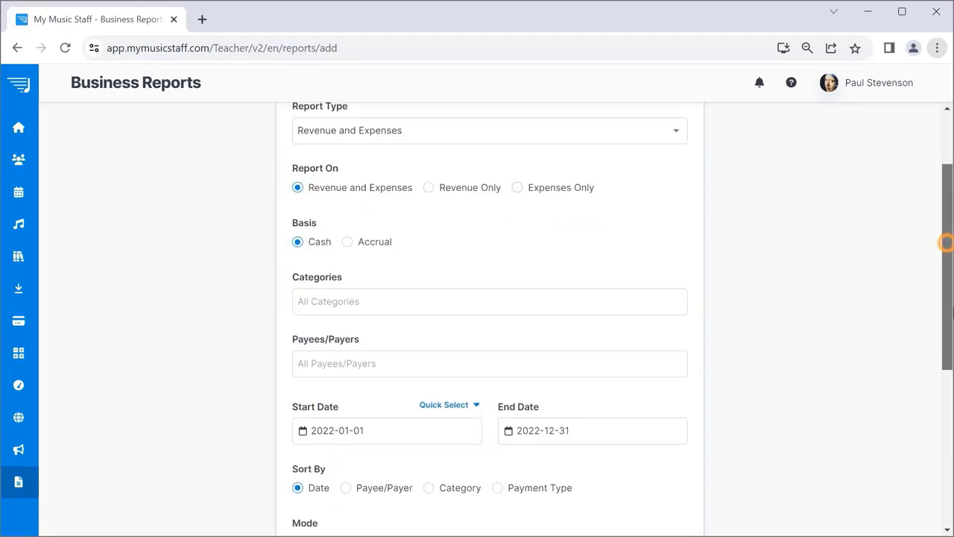
scroll(945, 242, down, 4)
click(657, 477)
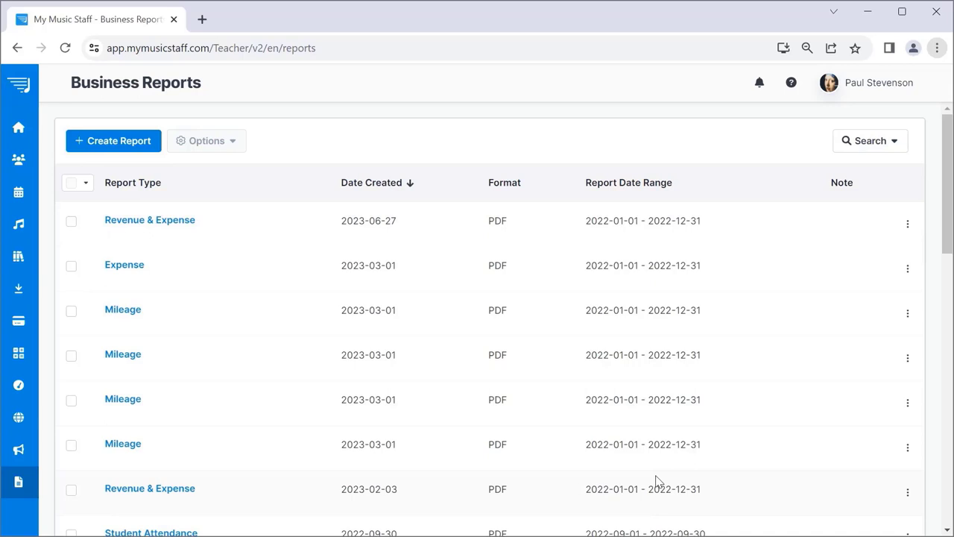
click(39, 129)
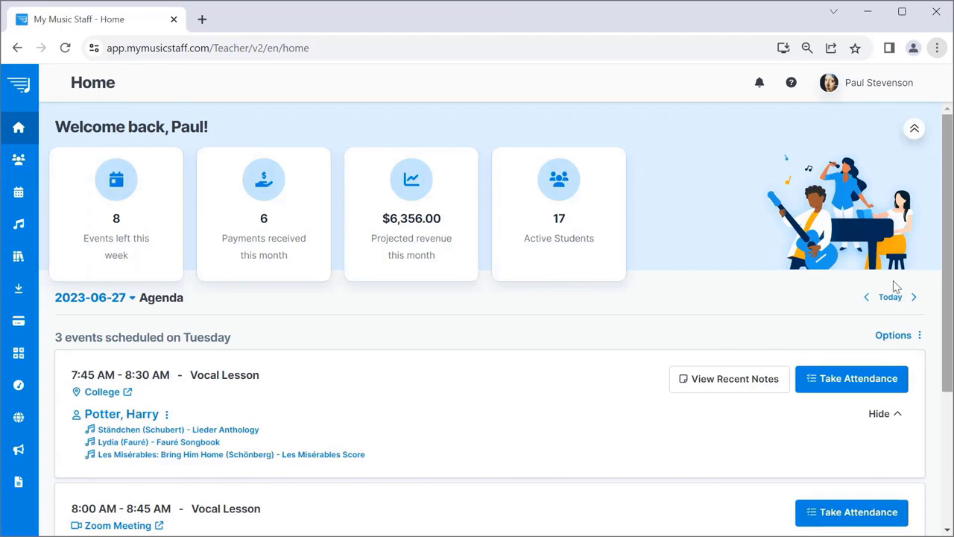
View and close the recent notes for the 7:45 AM vocal lesson's student.
scroll(947, 257, down, 3)
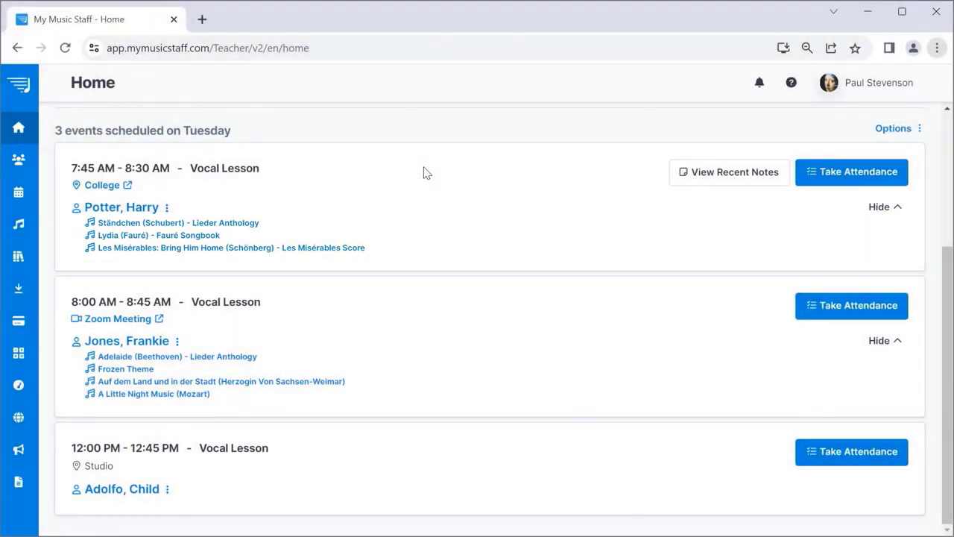
click(753, 172)
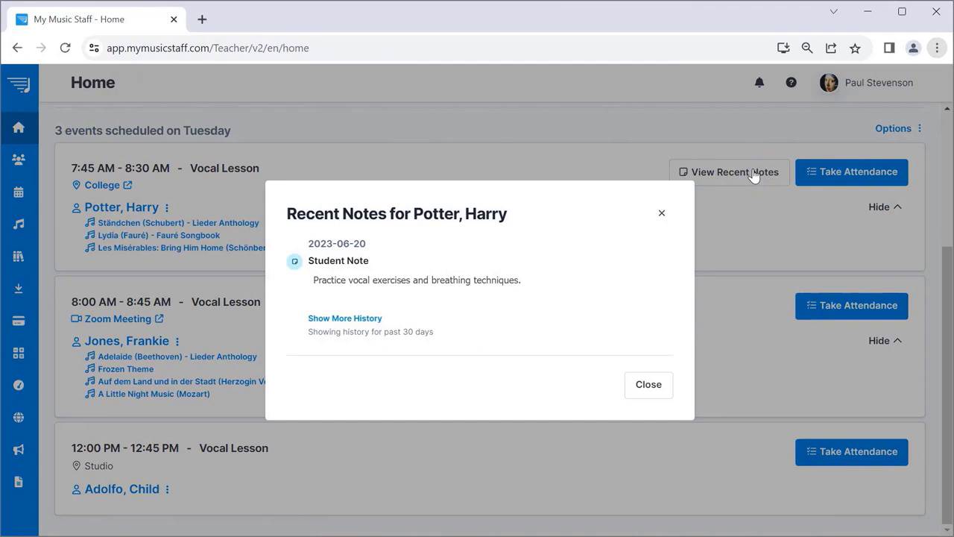
click(651, 389)
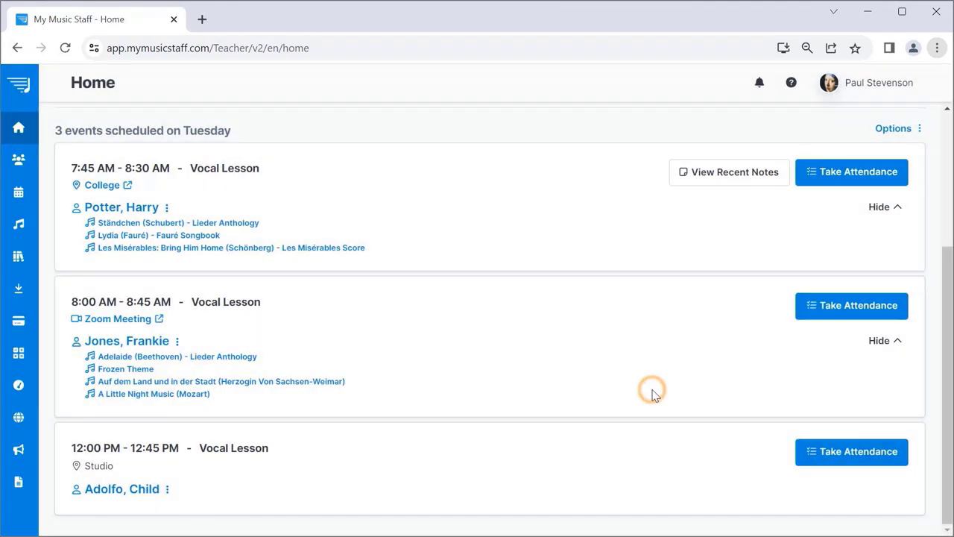
Take attendance for the 7:45 AM vocal lesson, marking the student Present.
click(835, 174)
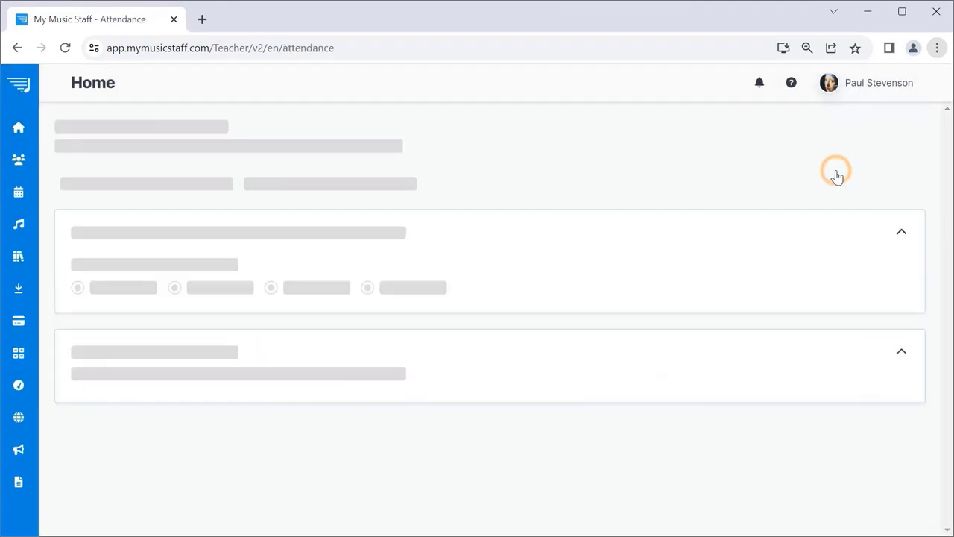
click(176, 310)
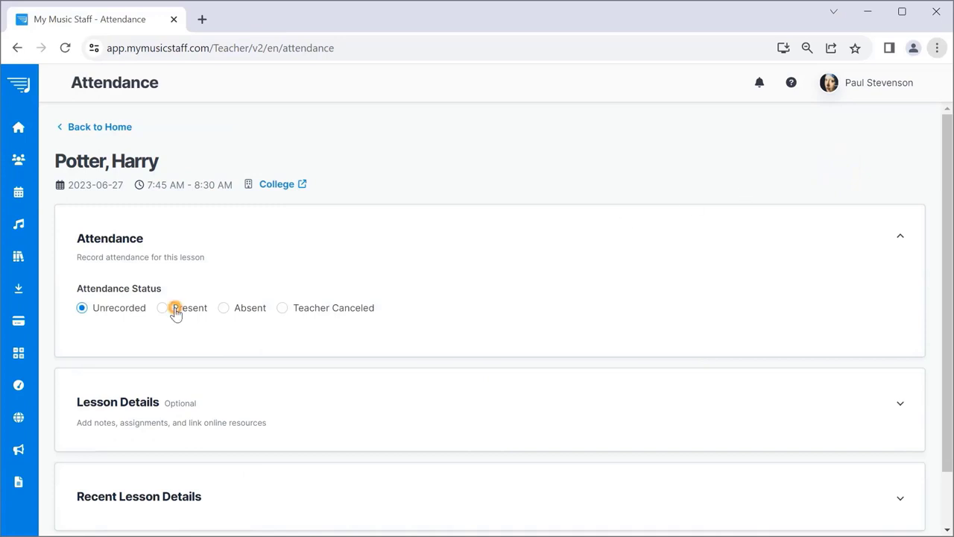
click(947, 273)
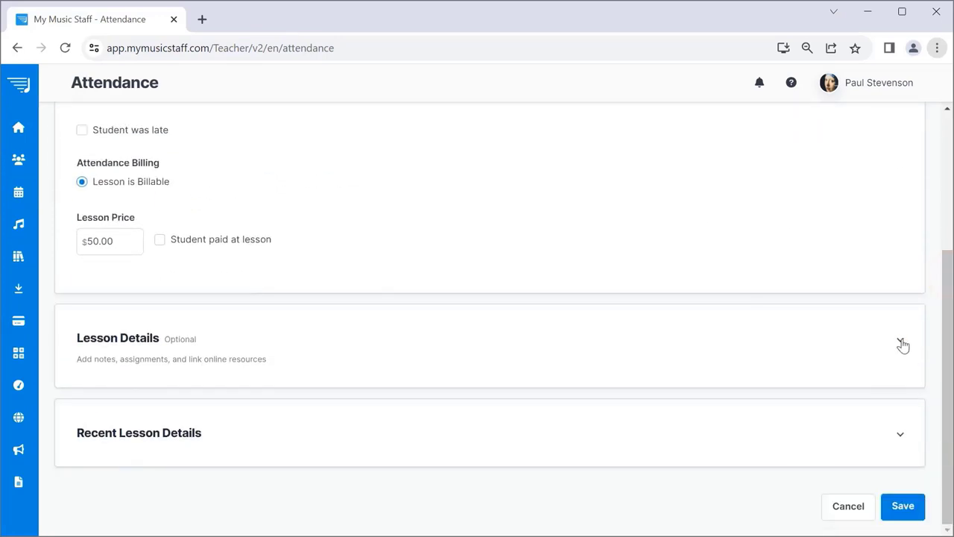
click(901, 344)
Add the note "Don't be late again!" visible to student and parents, and save.
scroll(435, 345, down, 2)
click(418, 345)
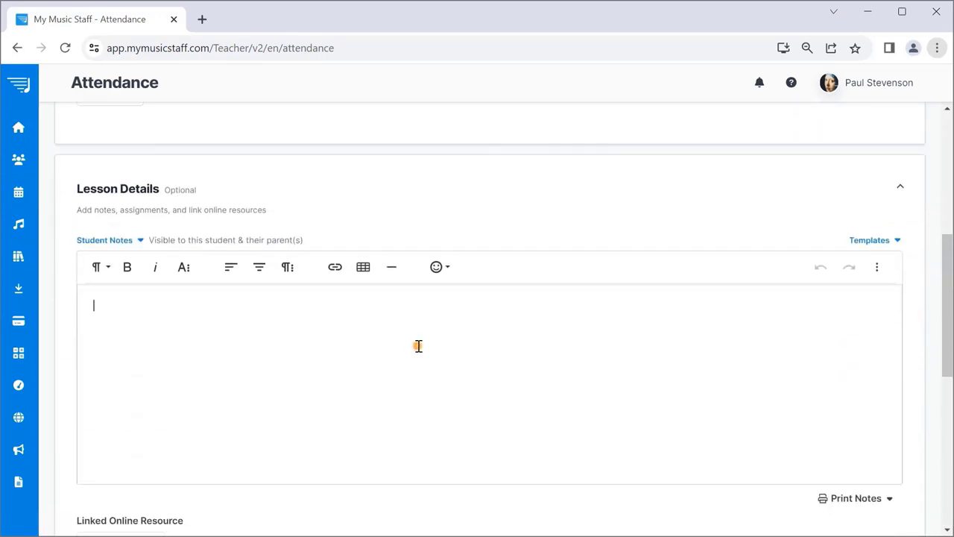
text(Don't be late again!)
click(134, 241)
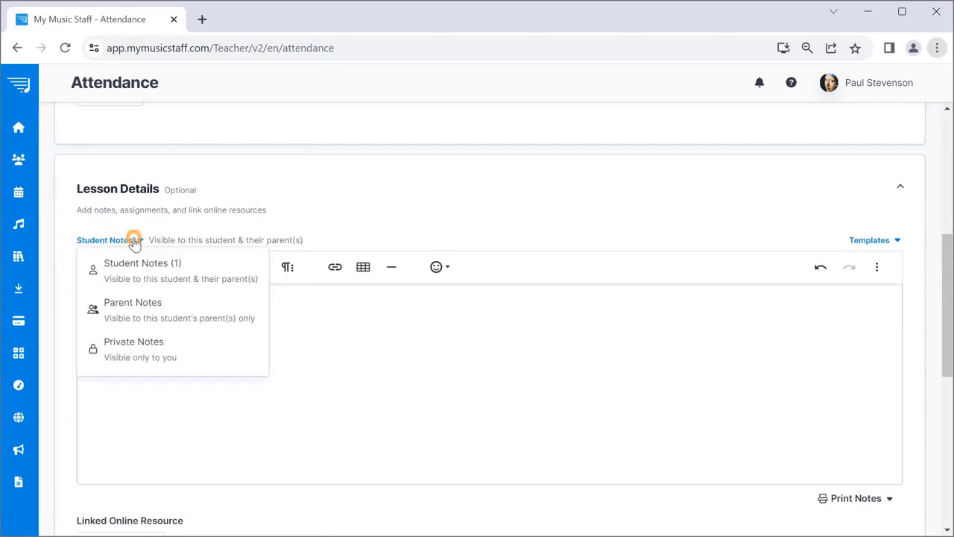
click(289, 245)
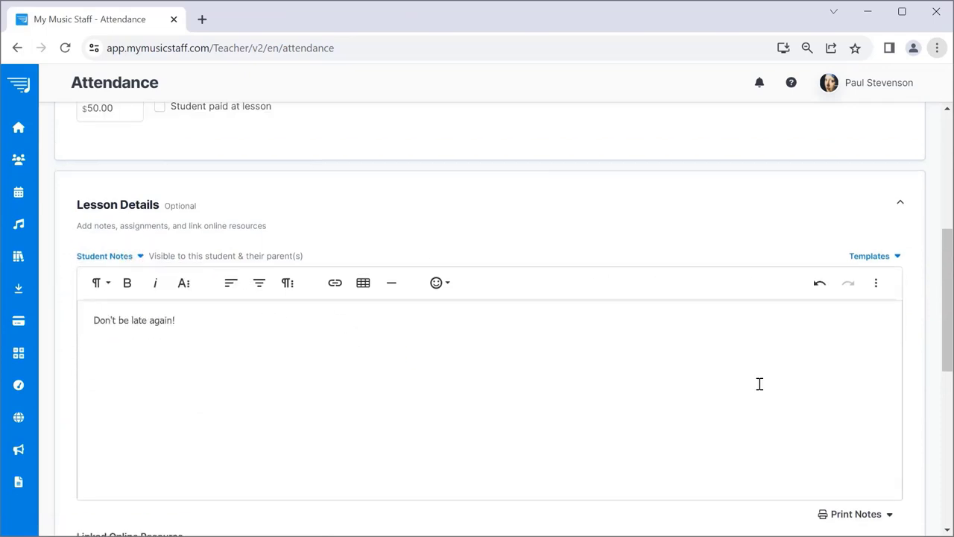
scroll(759, 384, down, 6)
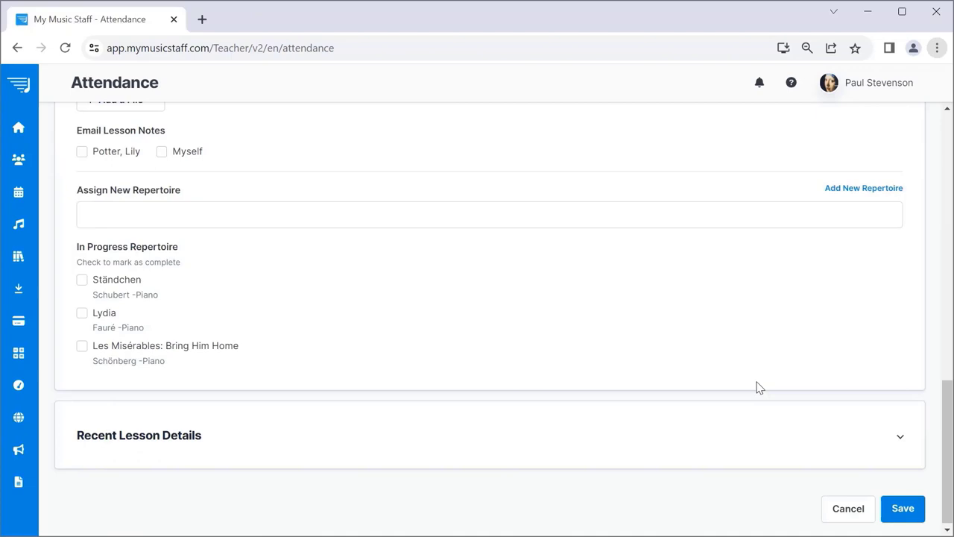
click(903, 511)
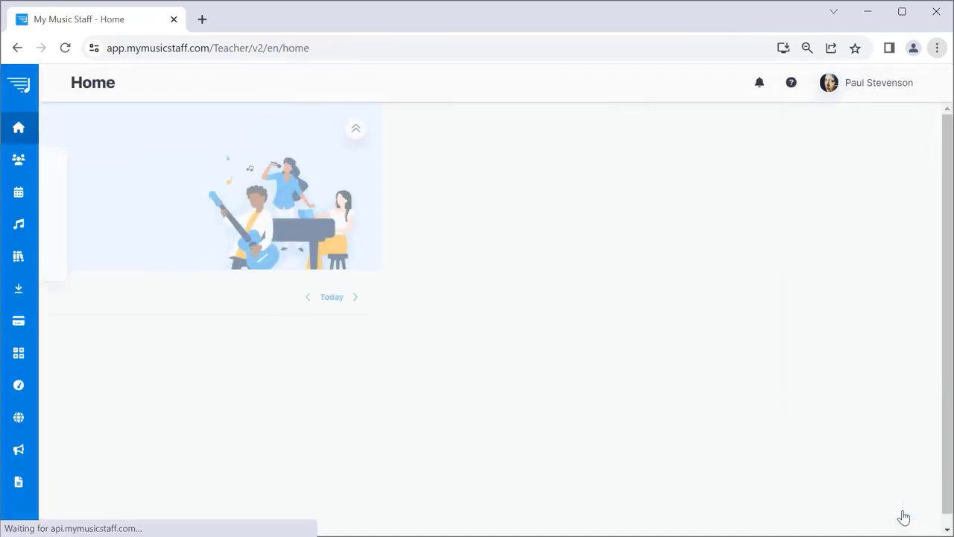